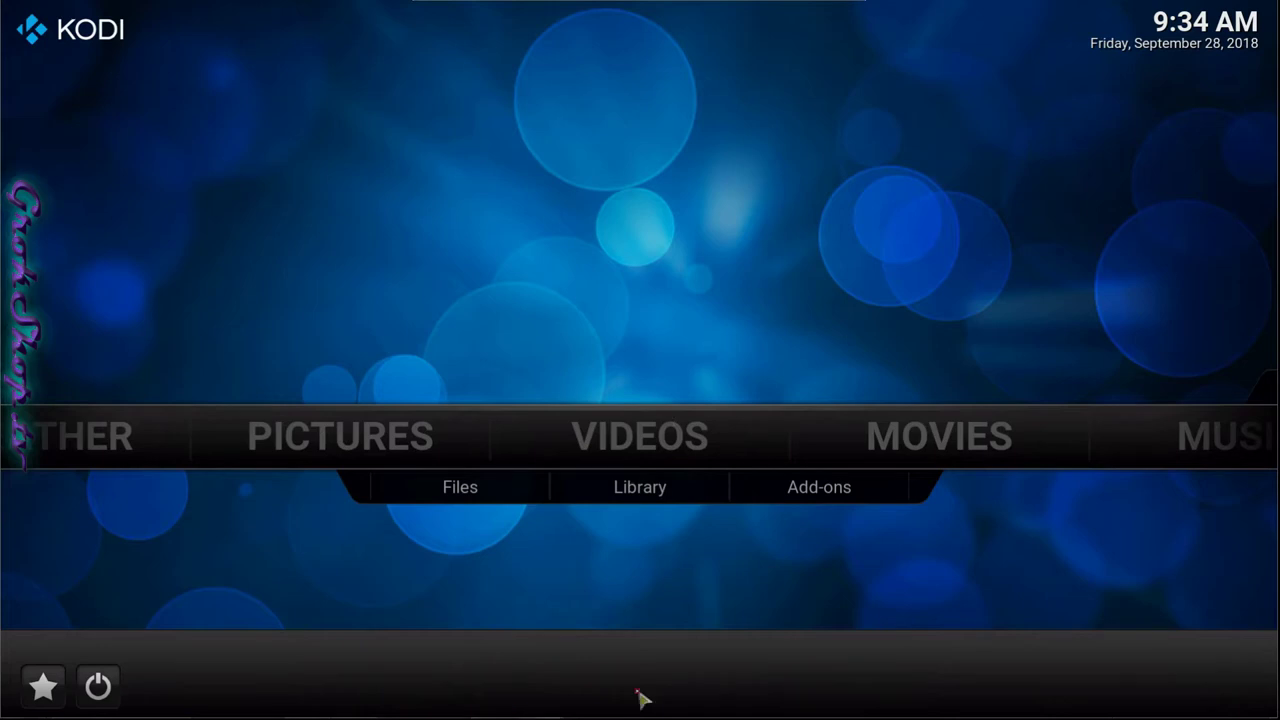
Open the Settings from the System section of the home menu.
key(Right)
key(Right)
key(Right)
key(Right)
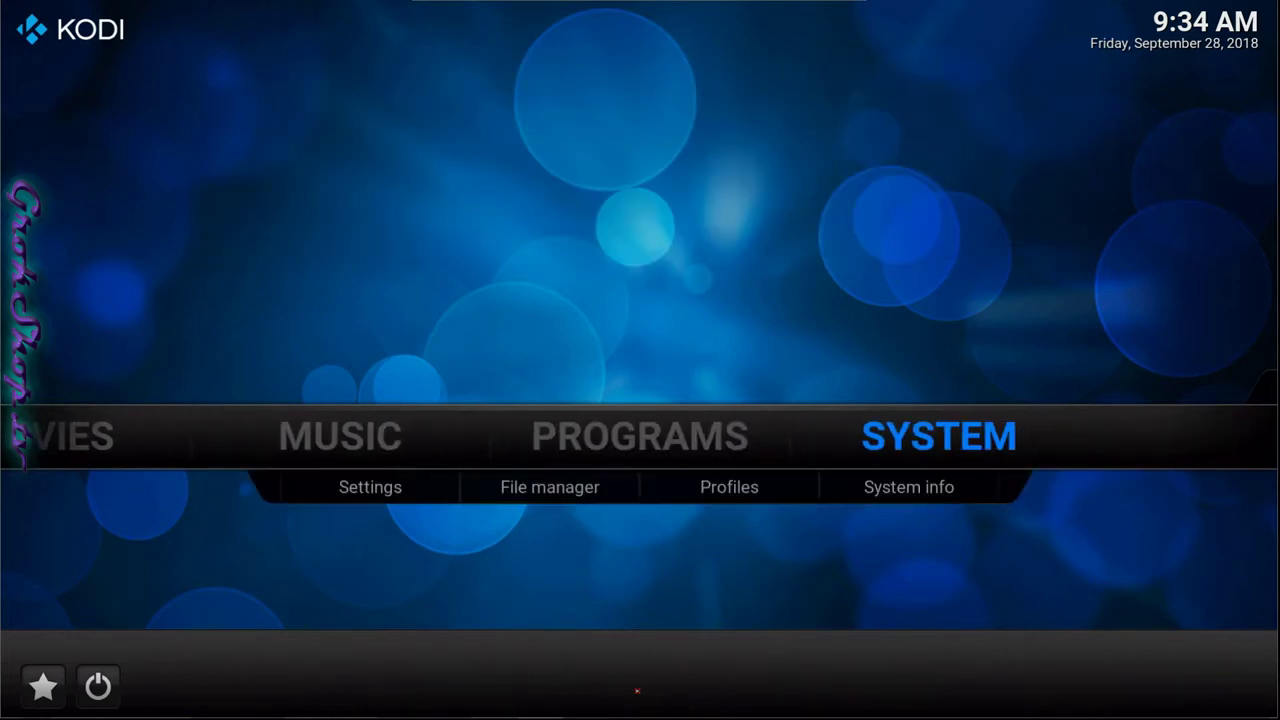
key(Down)
key(Return)
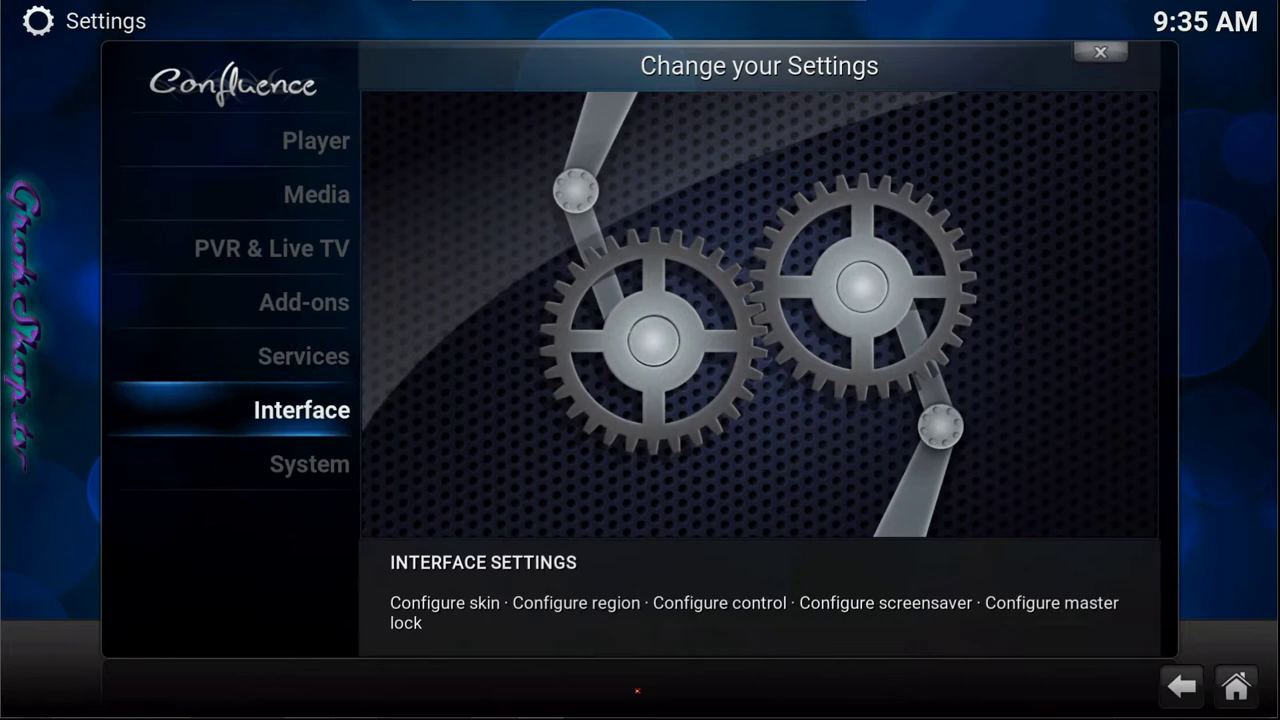
Open the Confluence skin's configuration from the Interface settings.
key(Return)
key(Right)
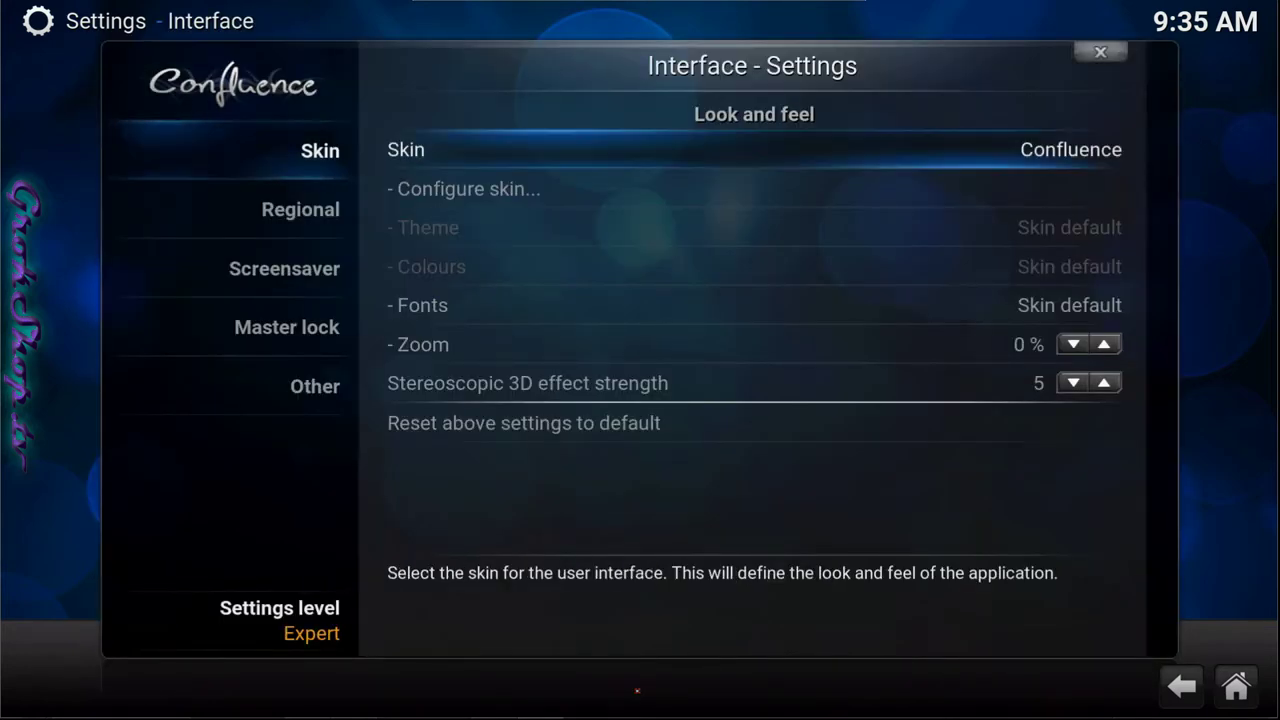
key(Down)
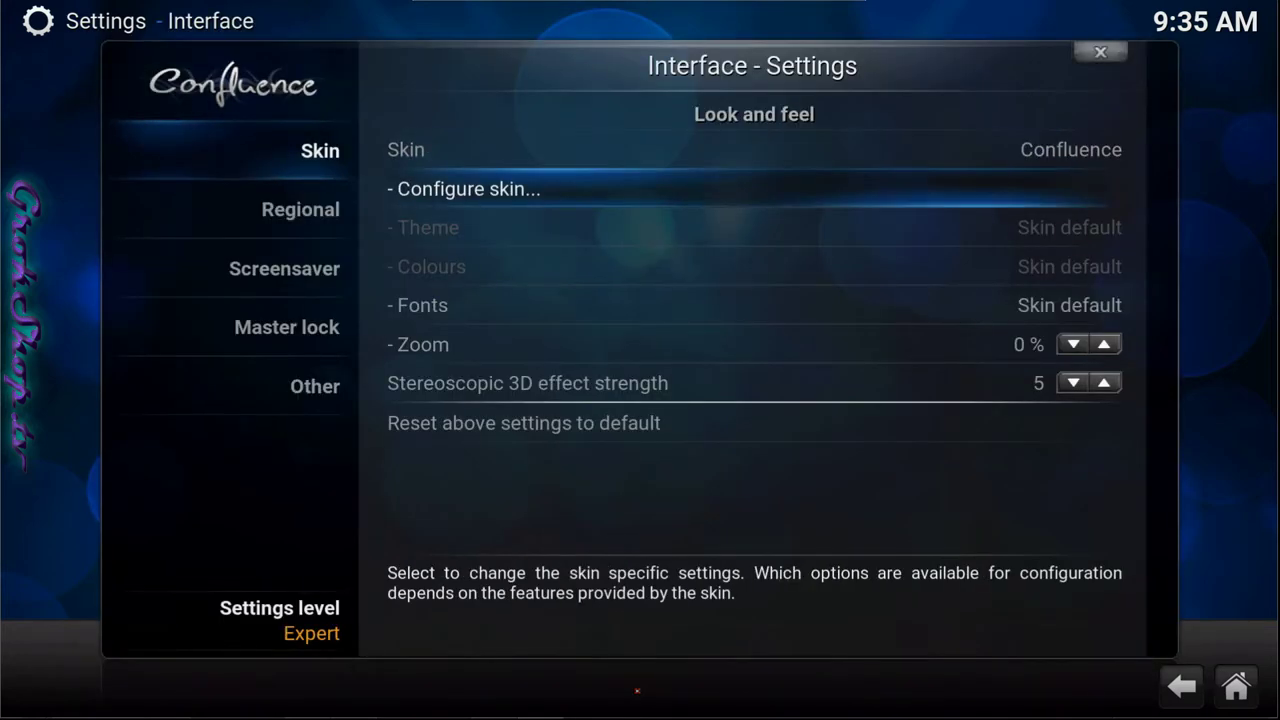
key(Return)
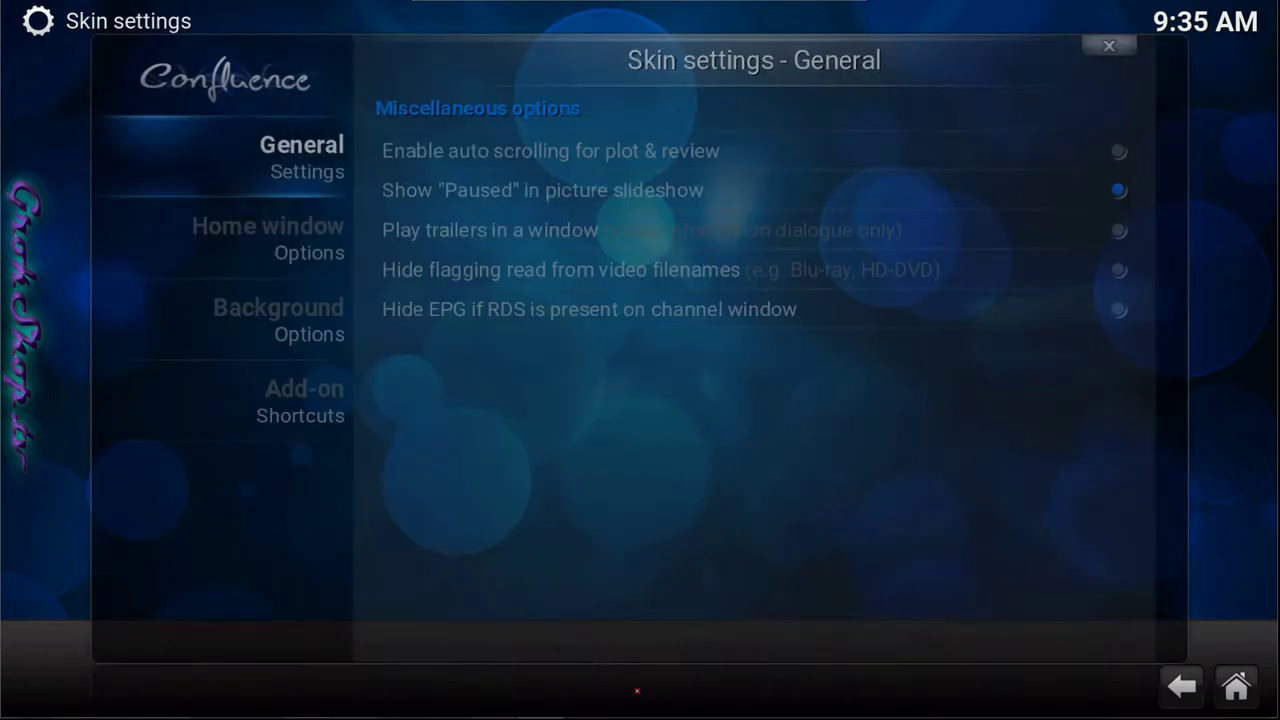
Look through the miscellaneous options in the skin's General settings.
key(Right)
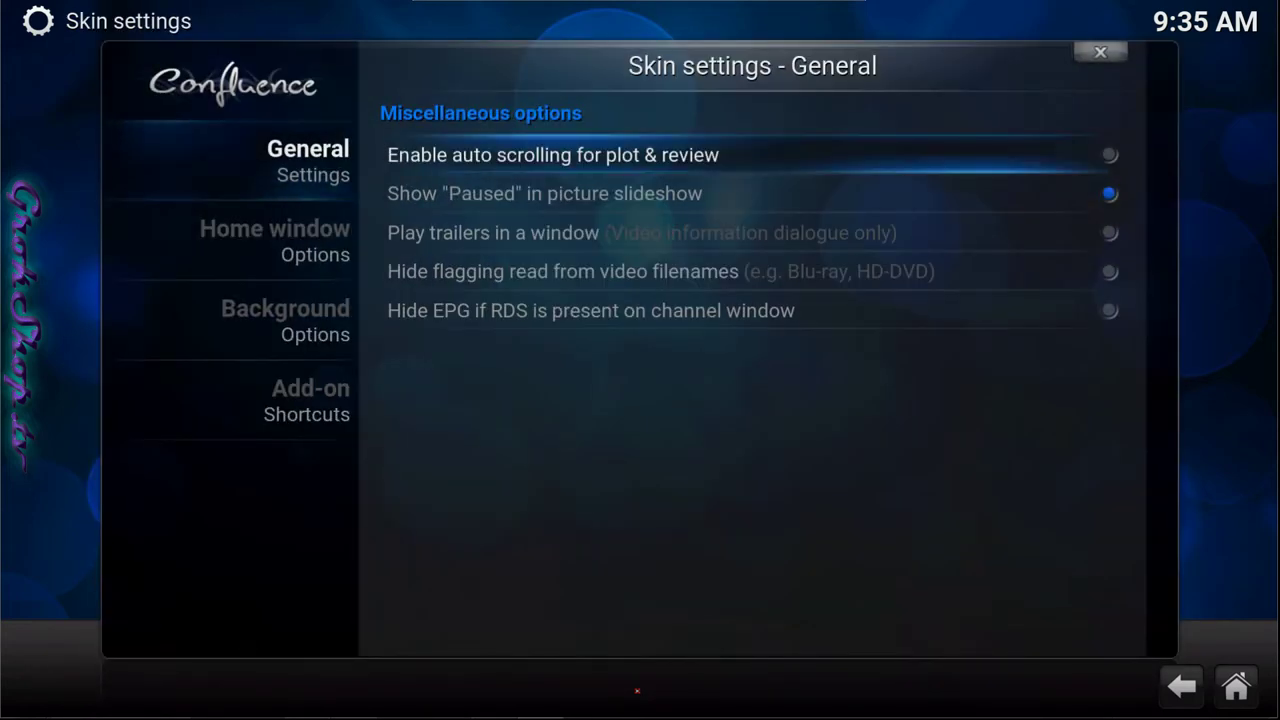
key(Down)
key(Down)
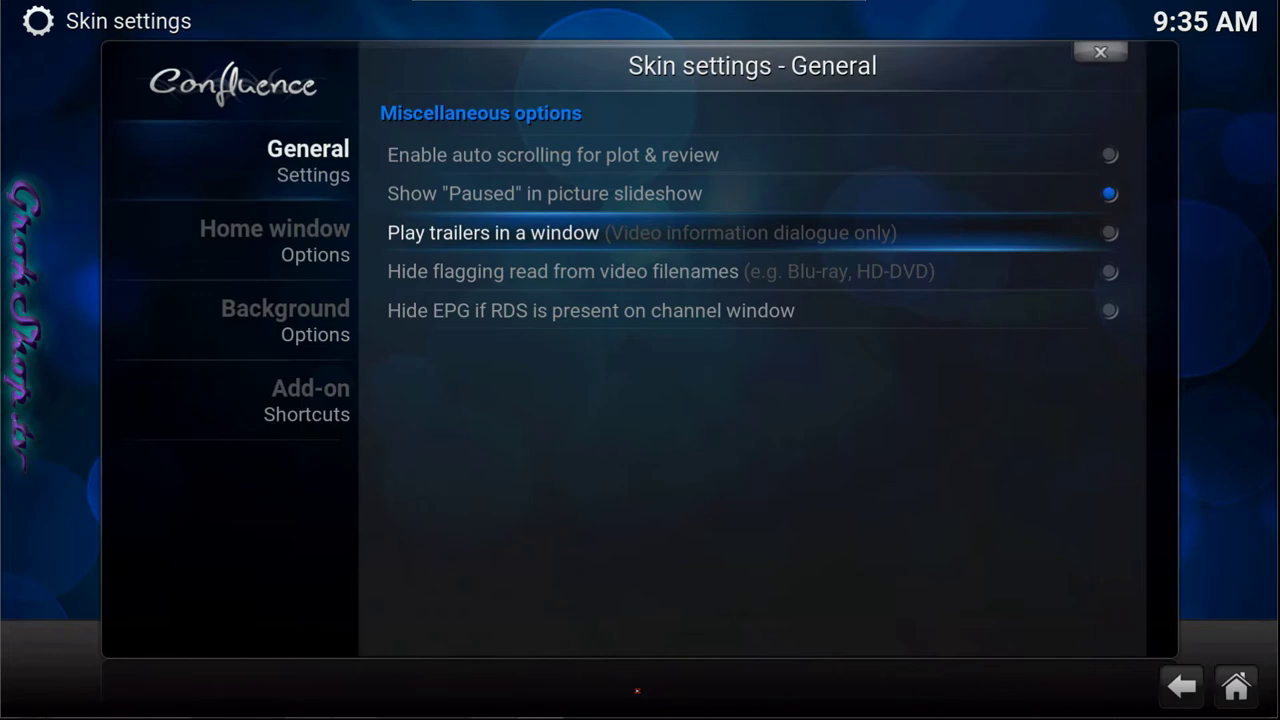
key(Down)
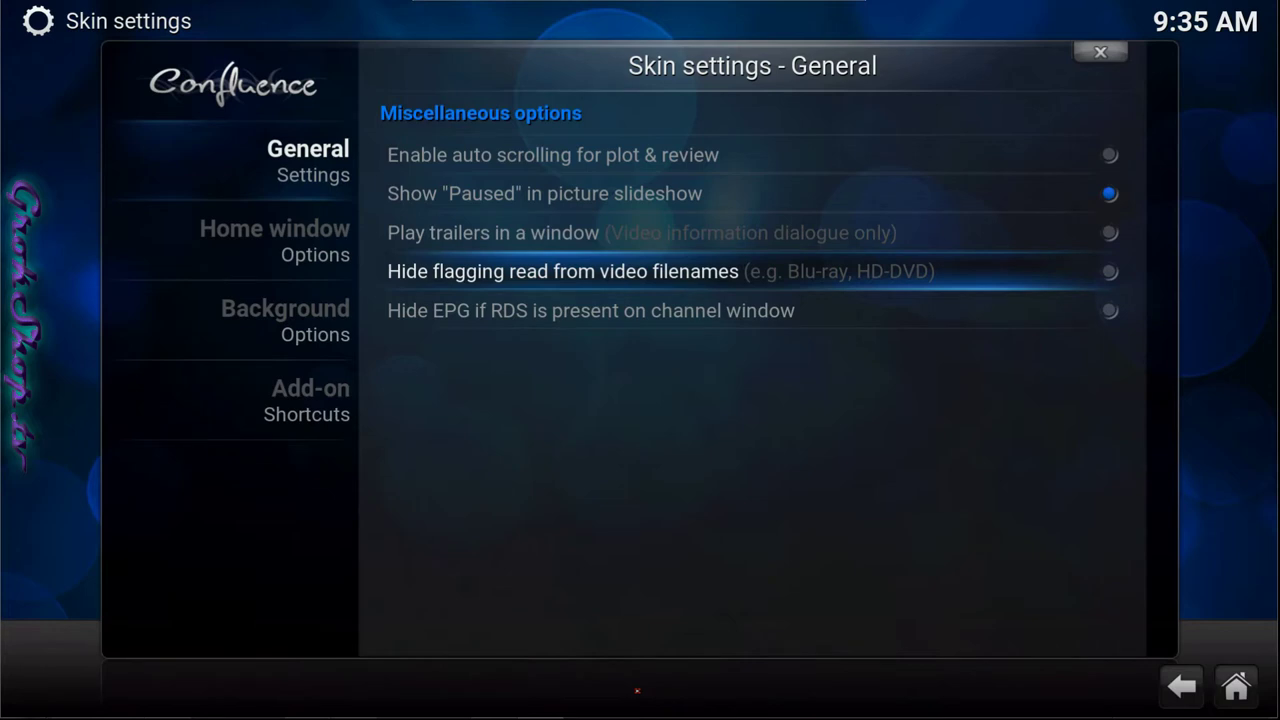
key(Down)
Examine the Home window options, covering the home screen information and the main menu buttons that can be hidden.
key(Left)
key(Down)
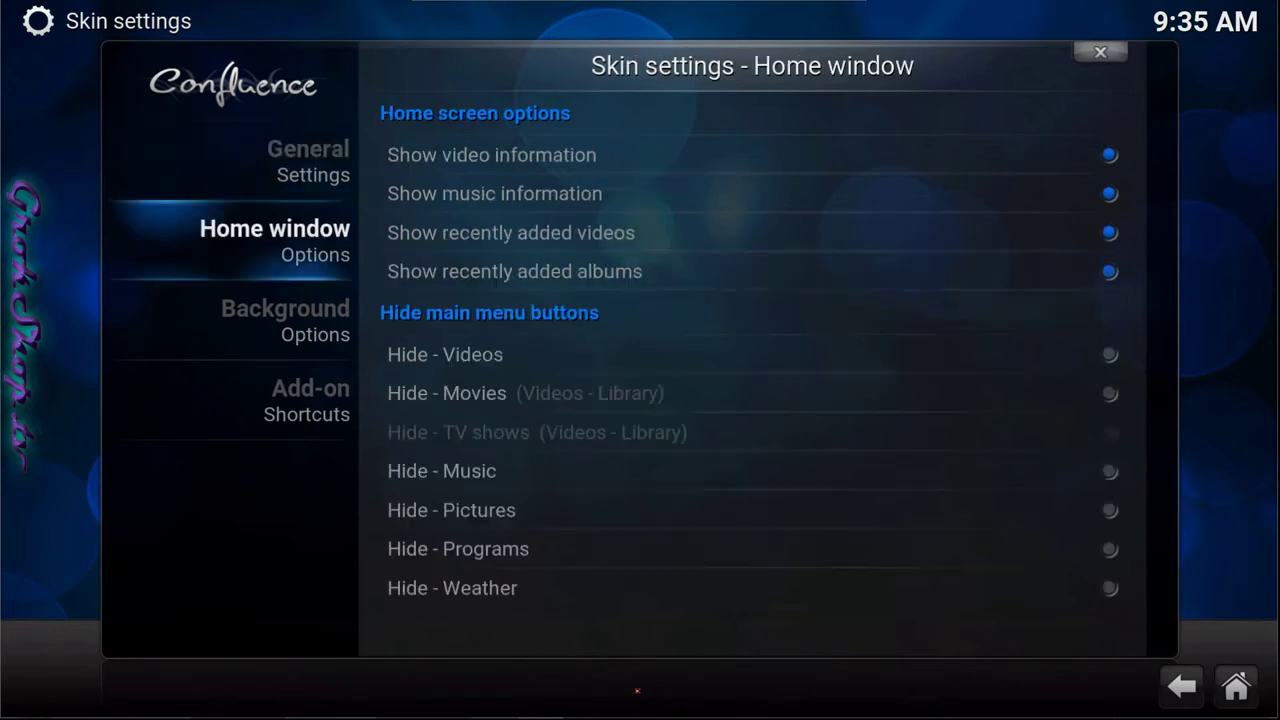
key(Right)
key(Down)
key(Down)
key(Down)
key(Down)
key(Down)
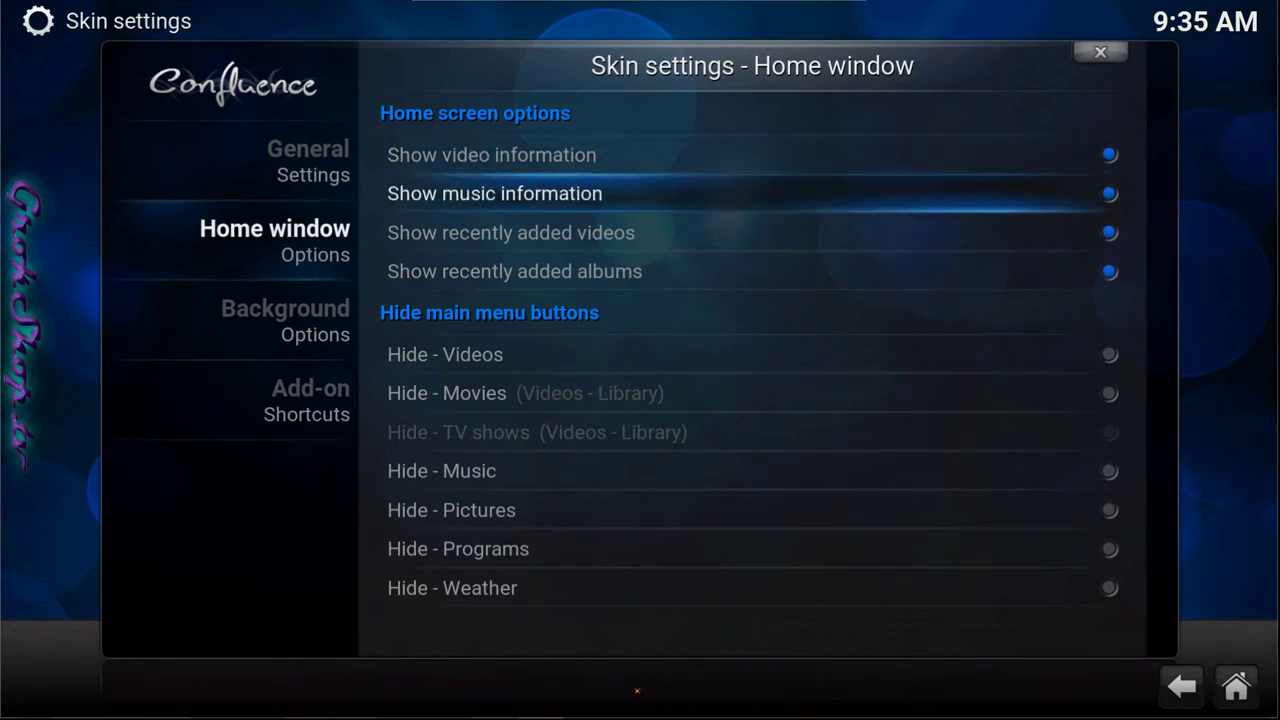
key(Down)
key(Down)
key(Down)
key(Down)
key(Down)
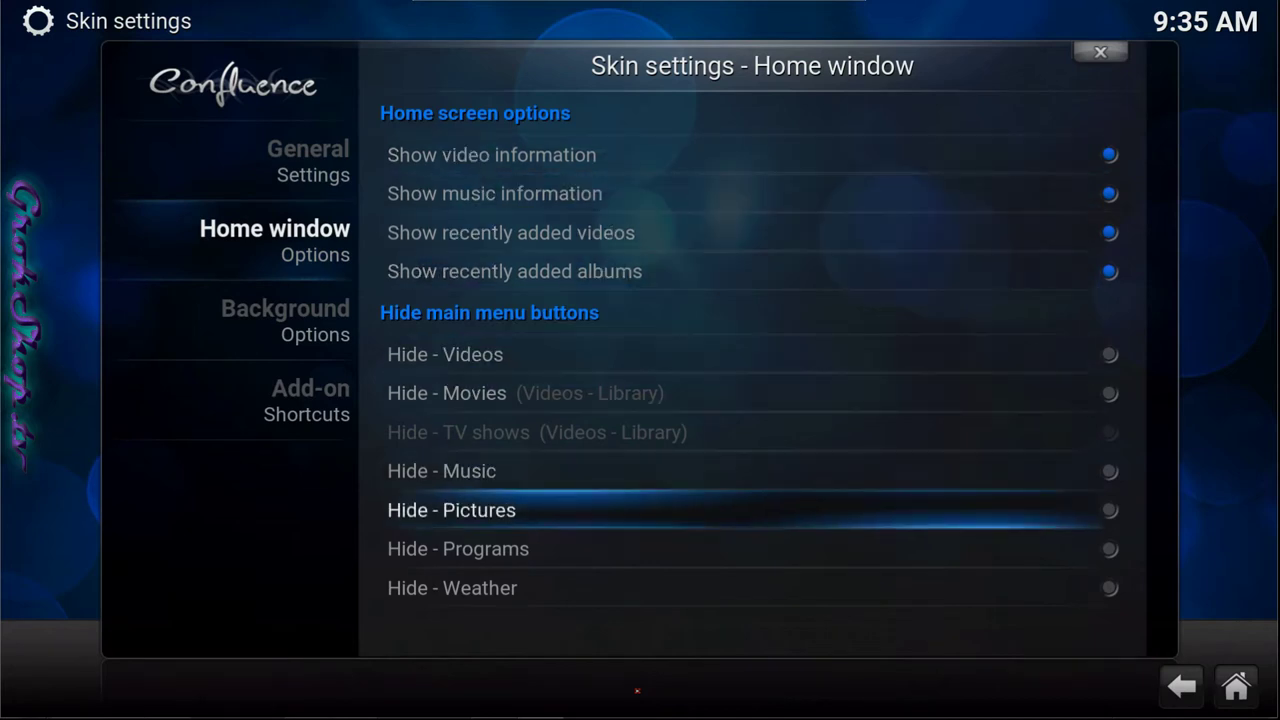
key(Down)
key(Down)
key(Down)
key(Down)
key(Down)
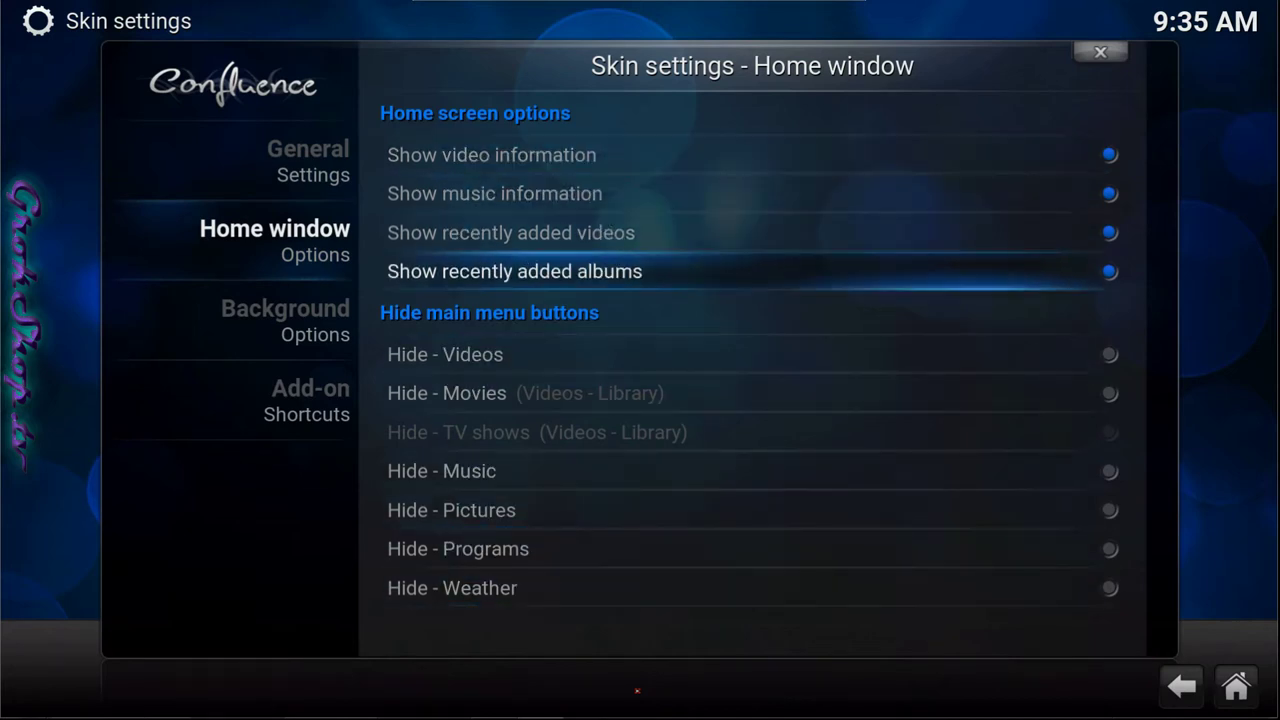
key(Down)
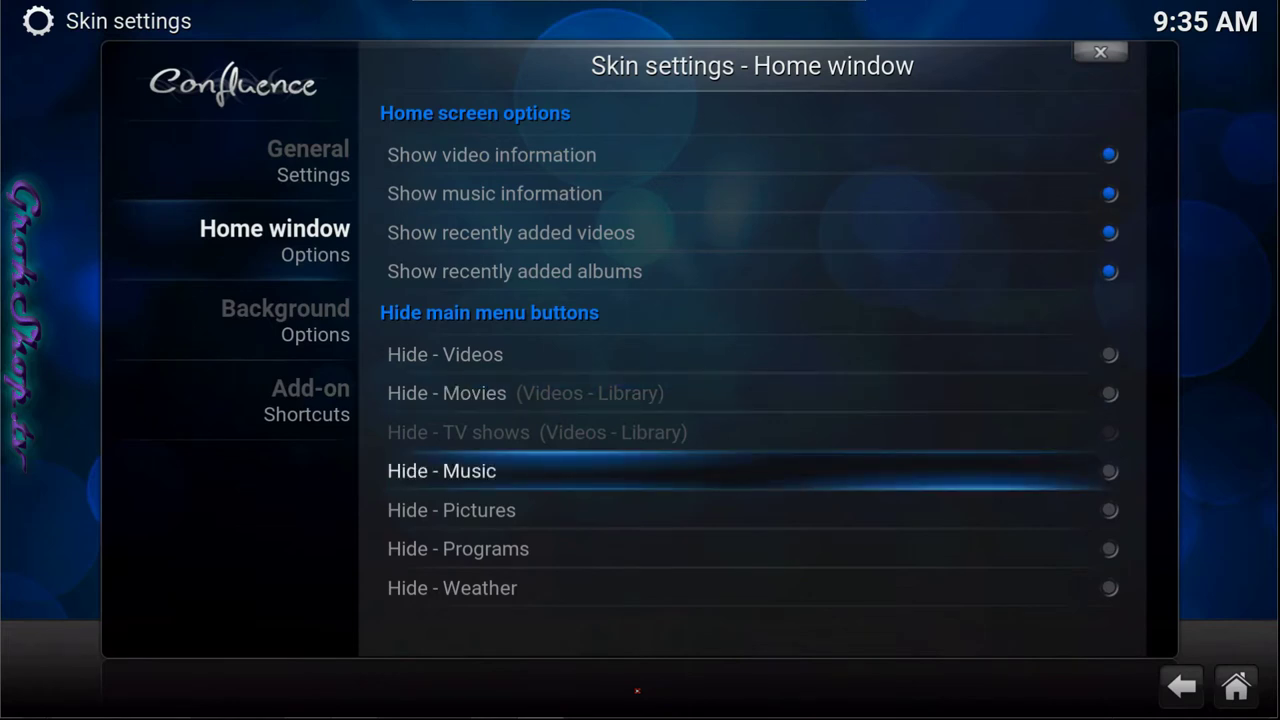
Look over the skin's Background options and Add-on shortcuts categories.
key(Left)
key(Down)
key(Down)
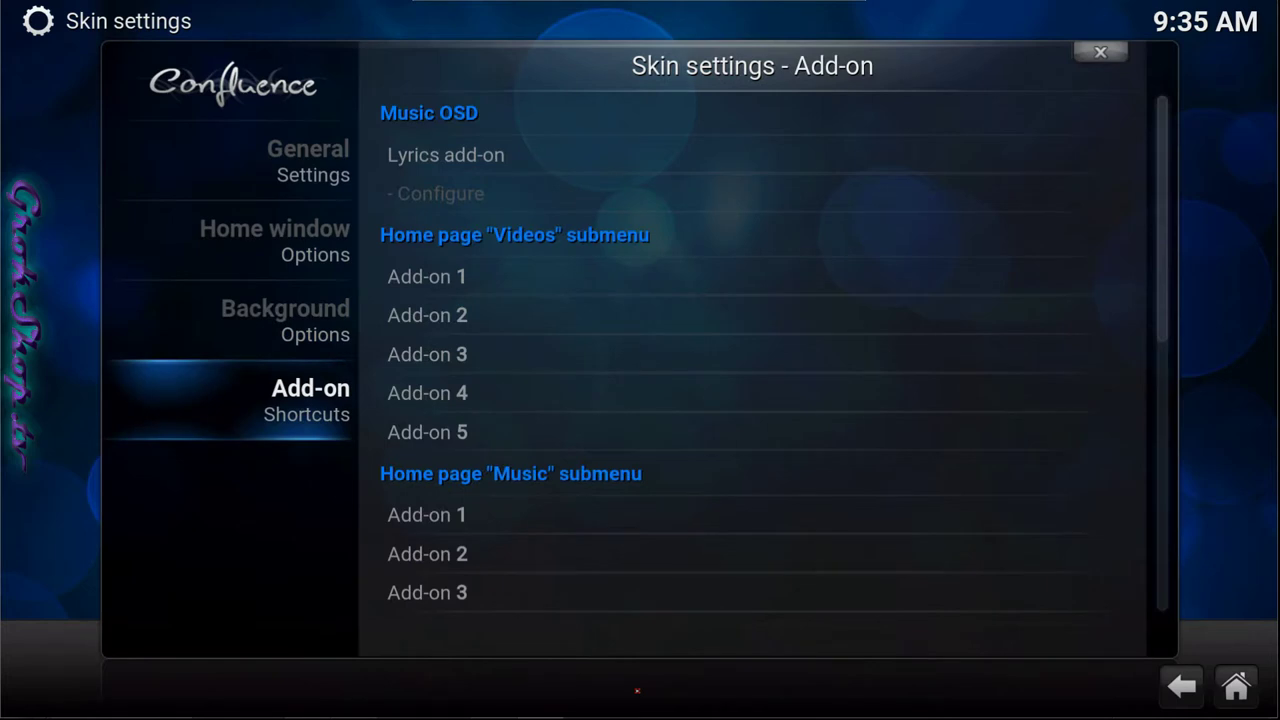
key(Down)
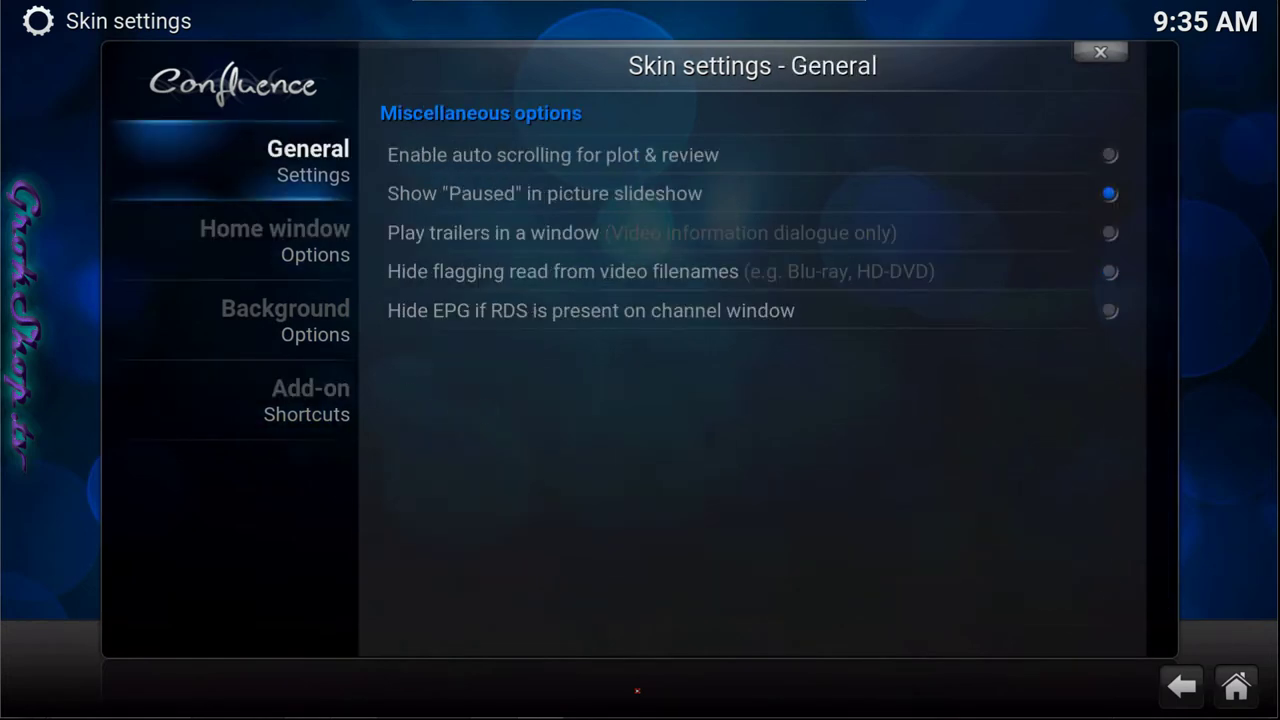
key(Up)
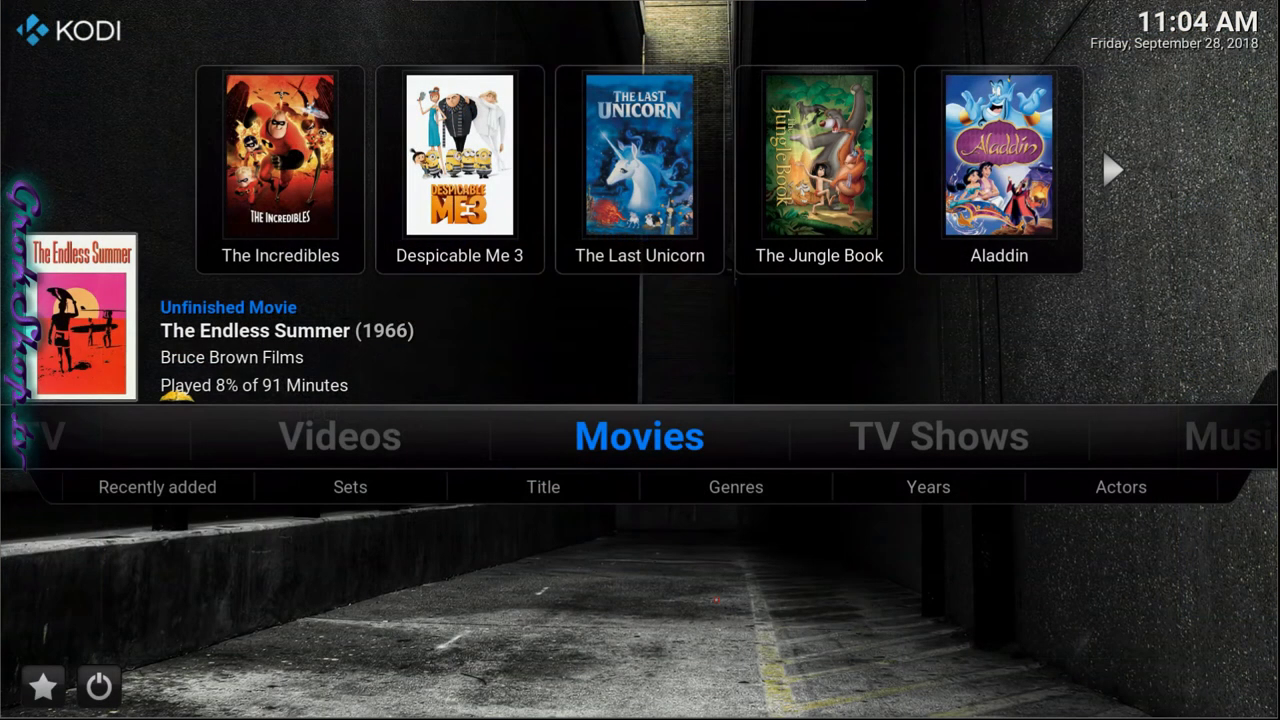
Browse the home menu sections that follow Movies in the Xonfluence skin.
key(Right)
key(Right)
key(Right)
key(Right)
key(Right)
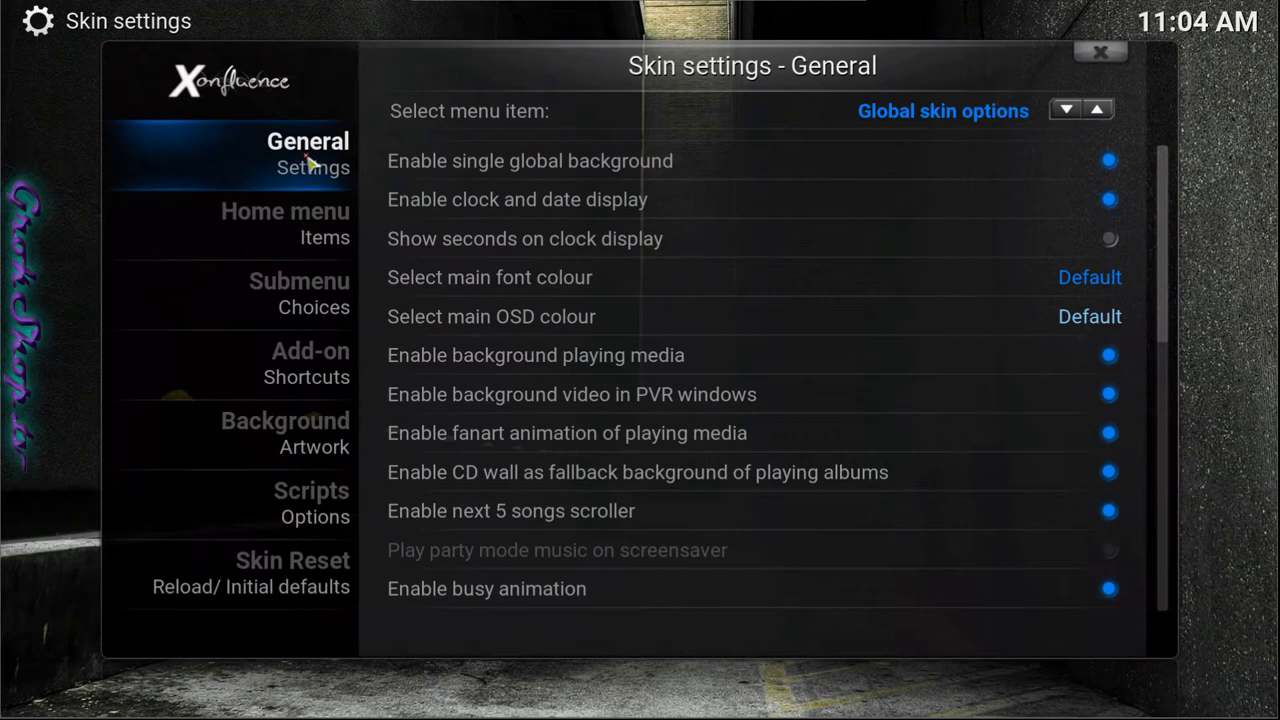
Review the Home menu items in the Xonfluence skin settings, stepping backward from item 15 to item 1.
mouse_move(290, 233)
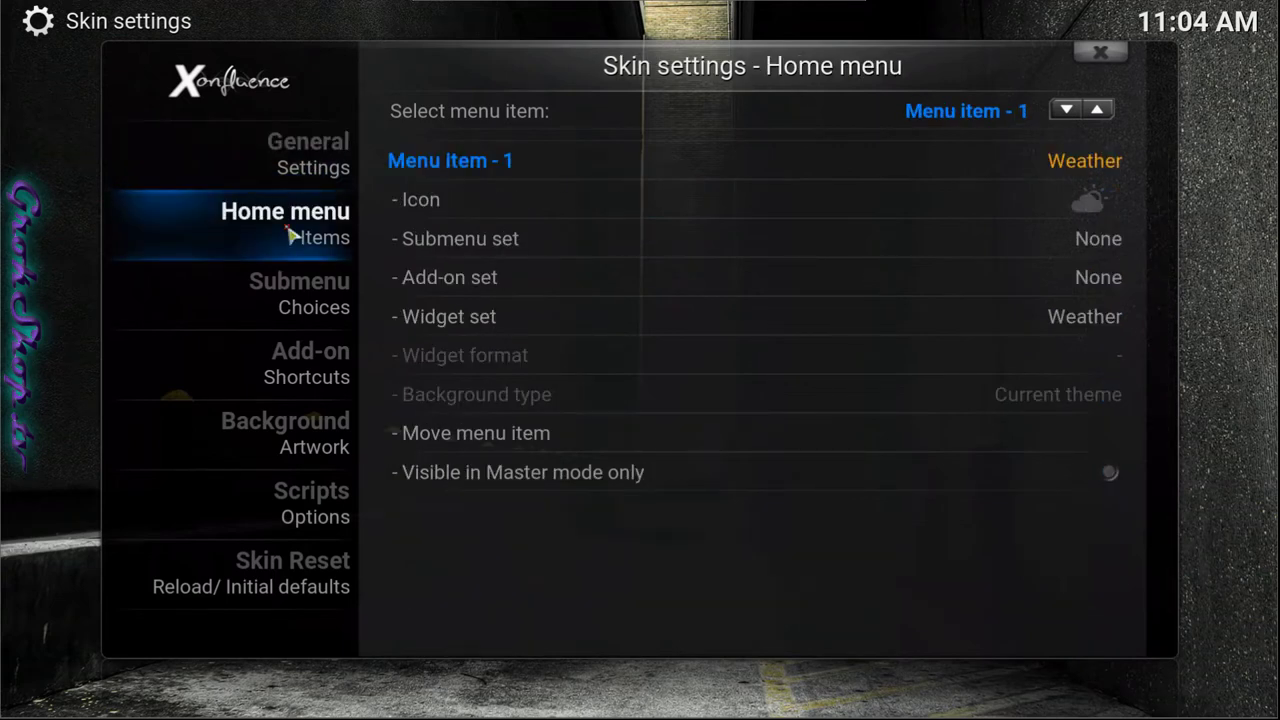
click(1098, 110)
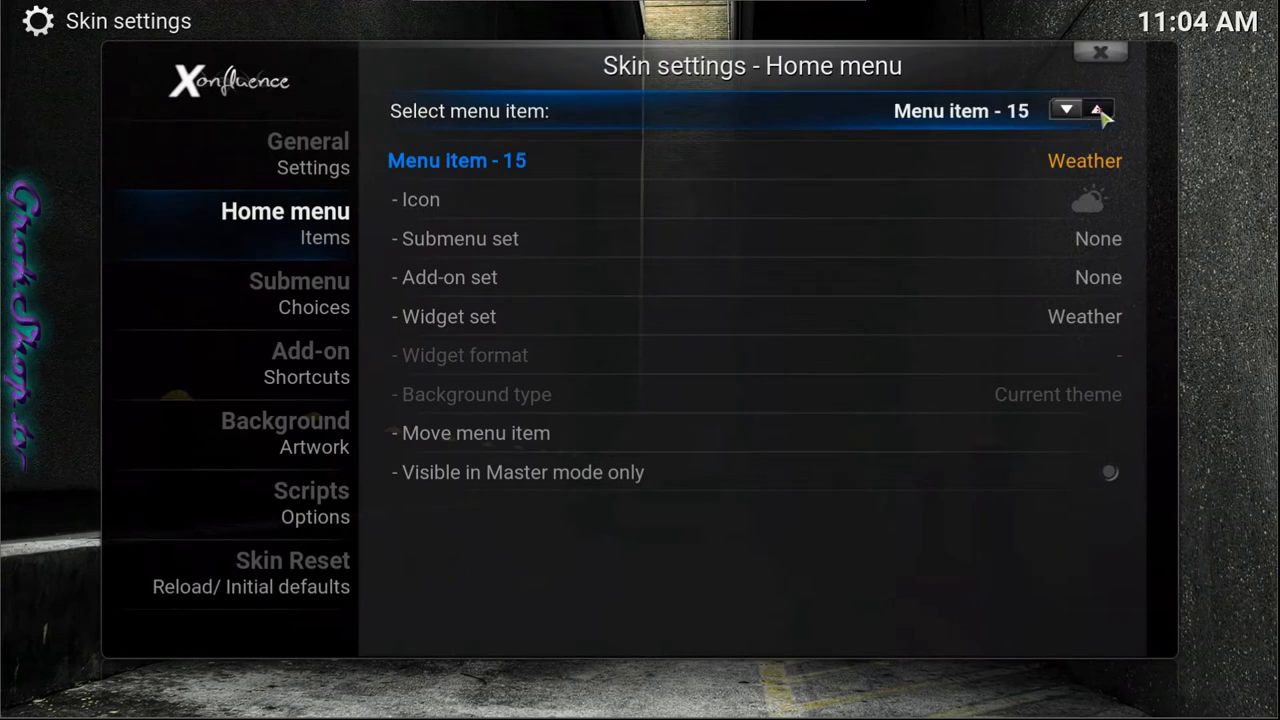
click(1098, 110)
click(1098, 110)
click(1098, 110)
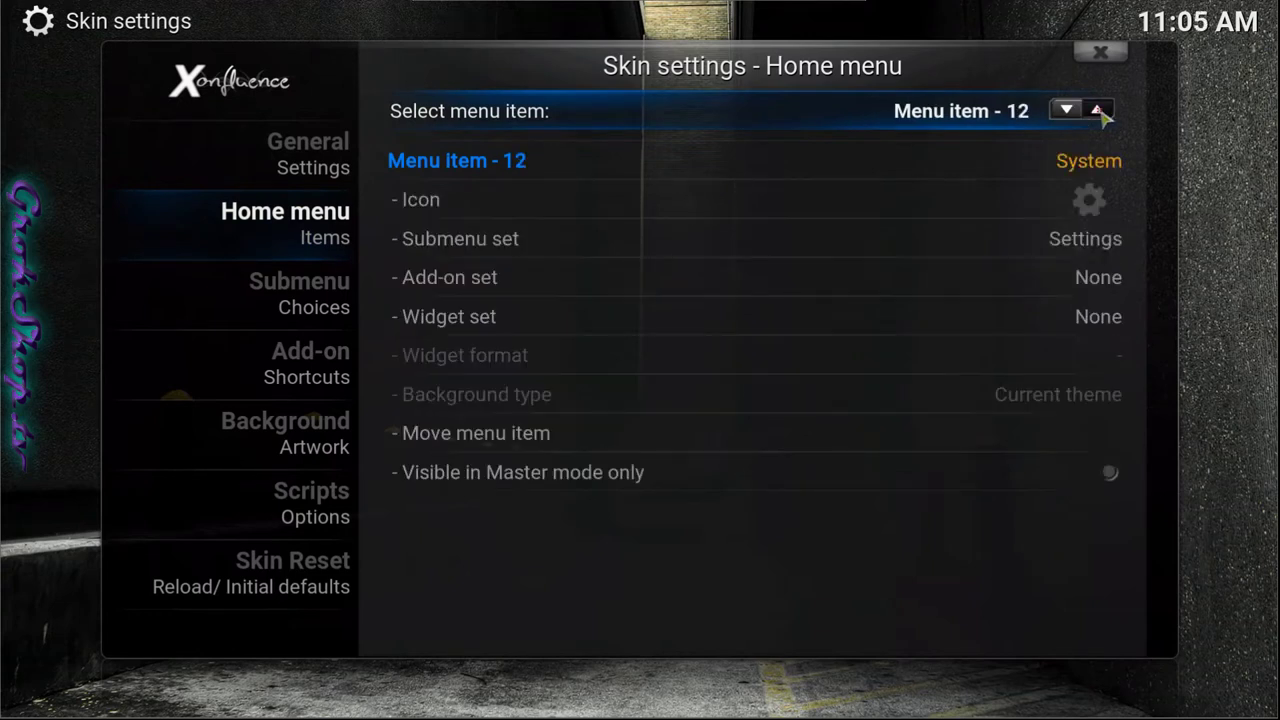
click(1097, 111)
click(1097, 111)
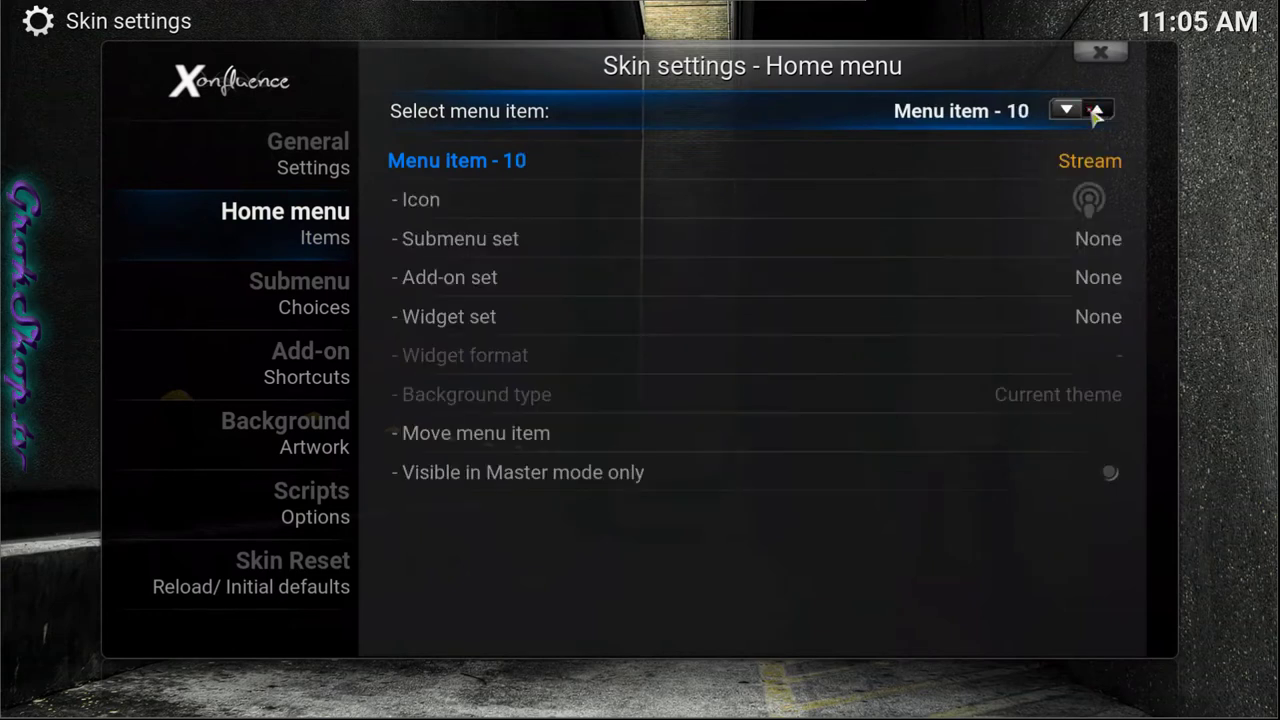
click(1096, 112)
click(1096, 112)
click(1096, 112)
click(1096, 112)
click(1096, 112)
click(1096, 112)
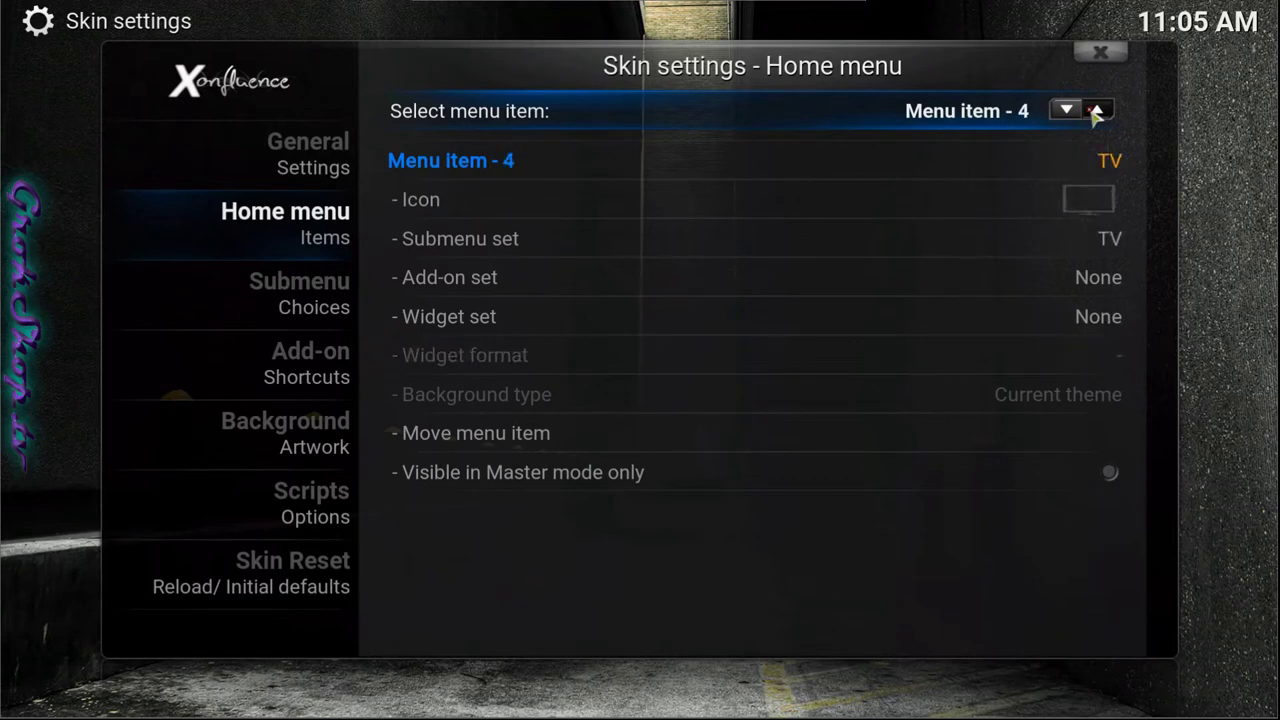
click(1096, 112)
click(1096, 112)
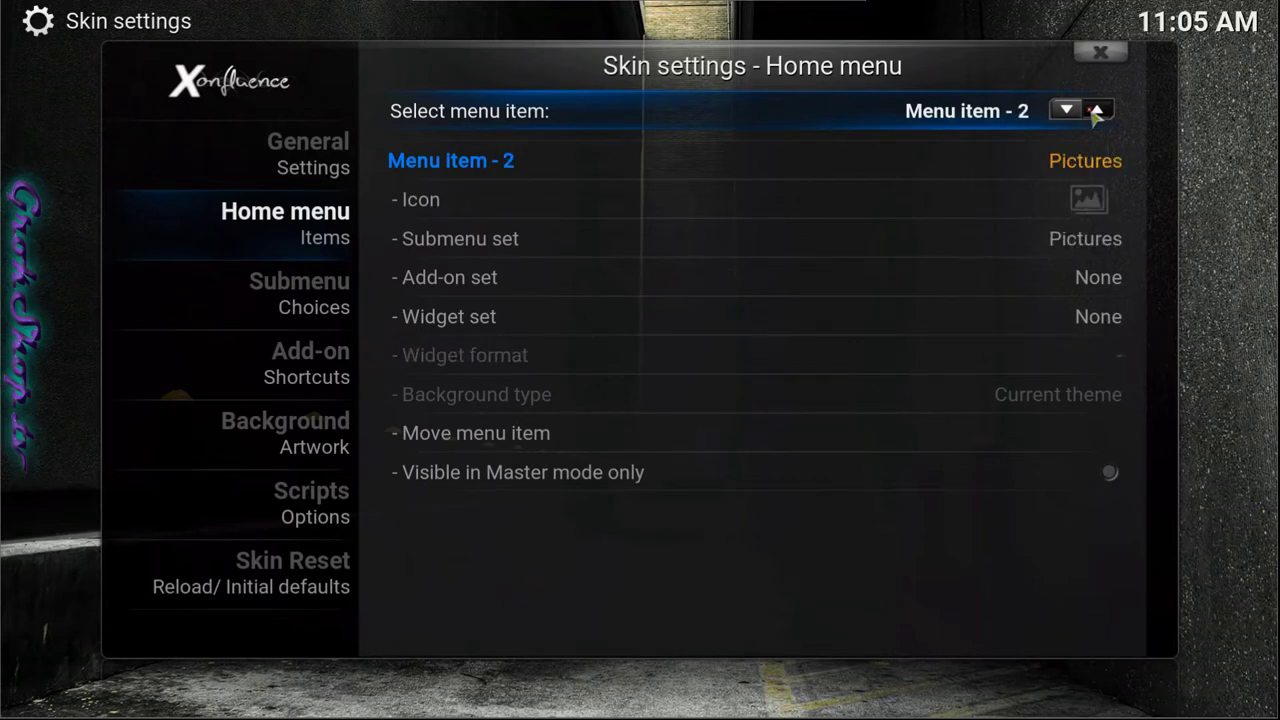
click(1096, 112)
Assign the Movies Menu to the empty home menu item 11.
click(1067, 111)
click(1068, 111)
click(1068, 111)
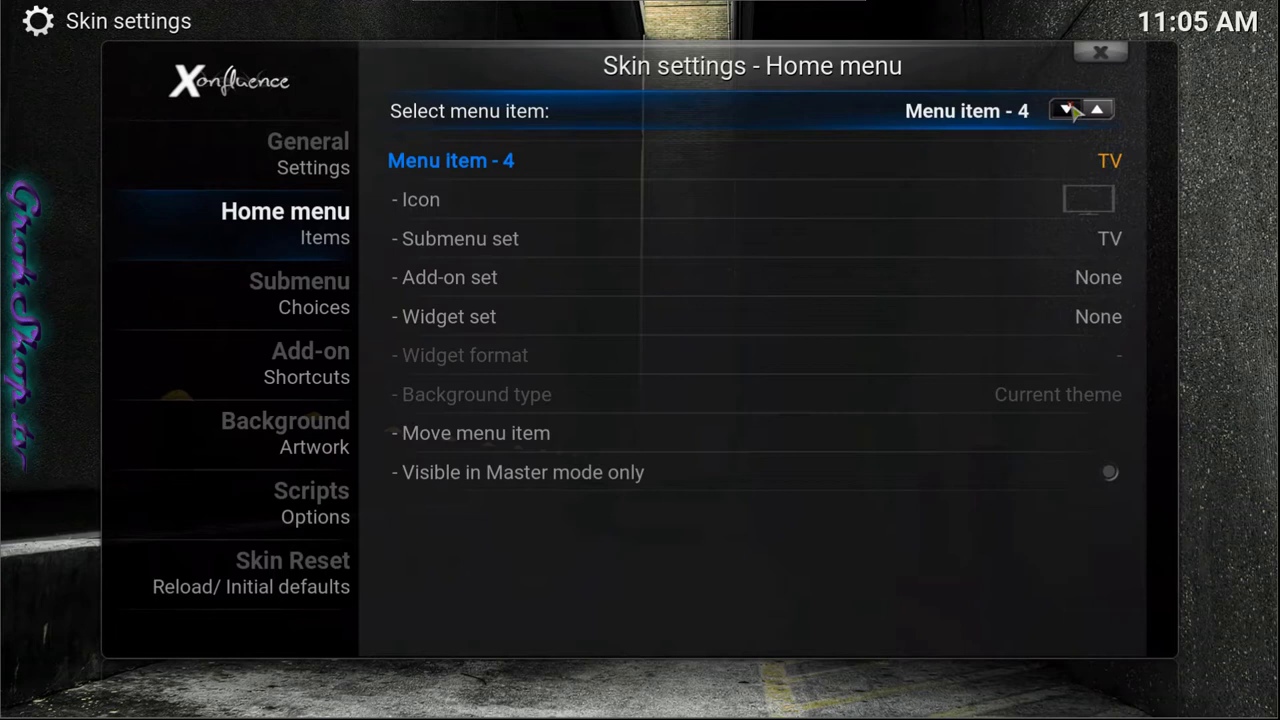
click(1068, 111)
click(1068, 111)
click(1068, 111)
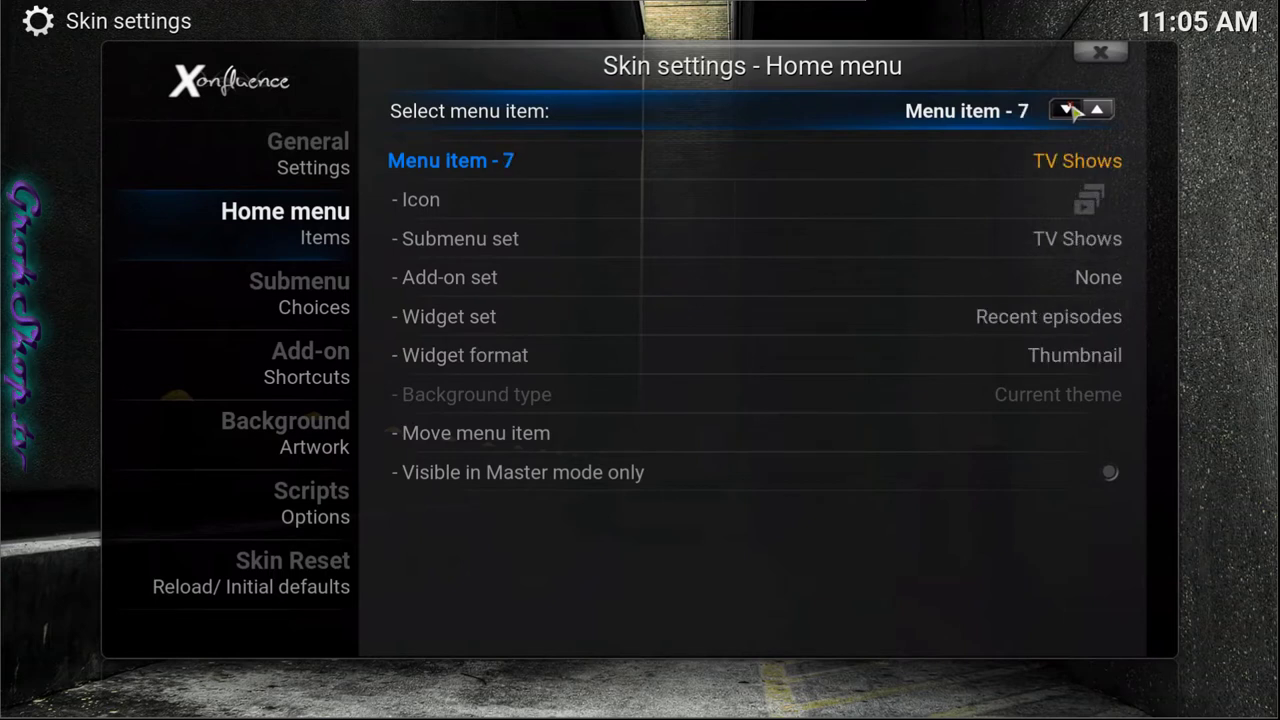
click(1068, 111)
click(1068, 111)
click(1068, 111)
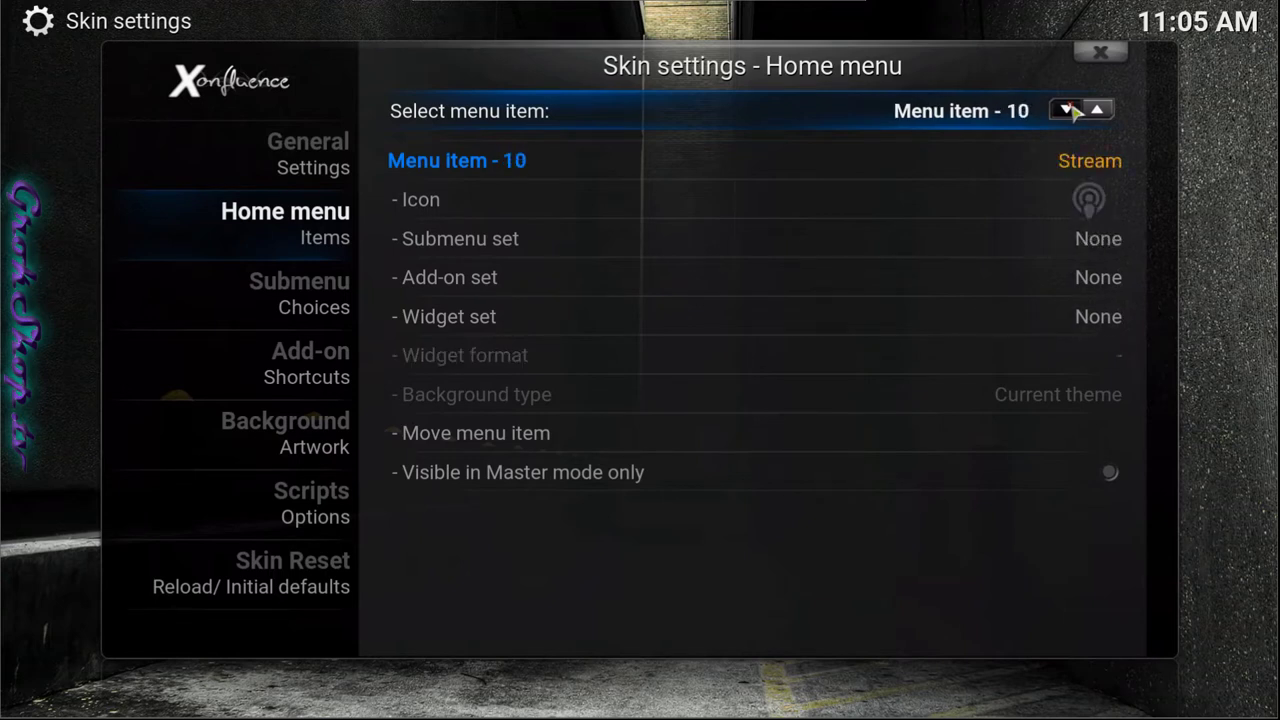
click(1068, 111)
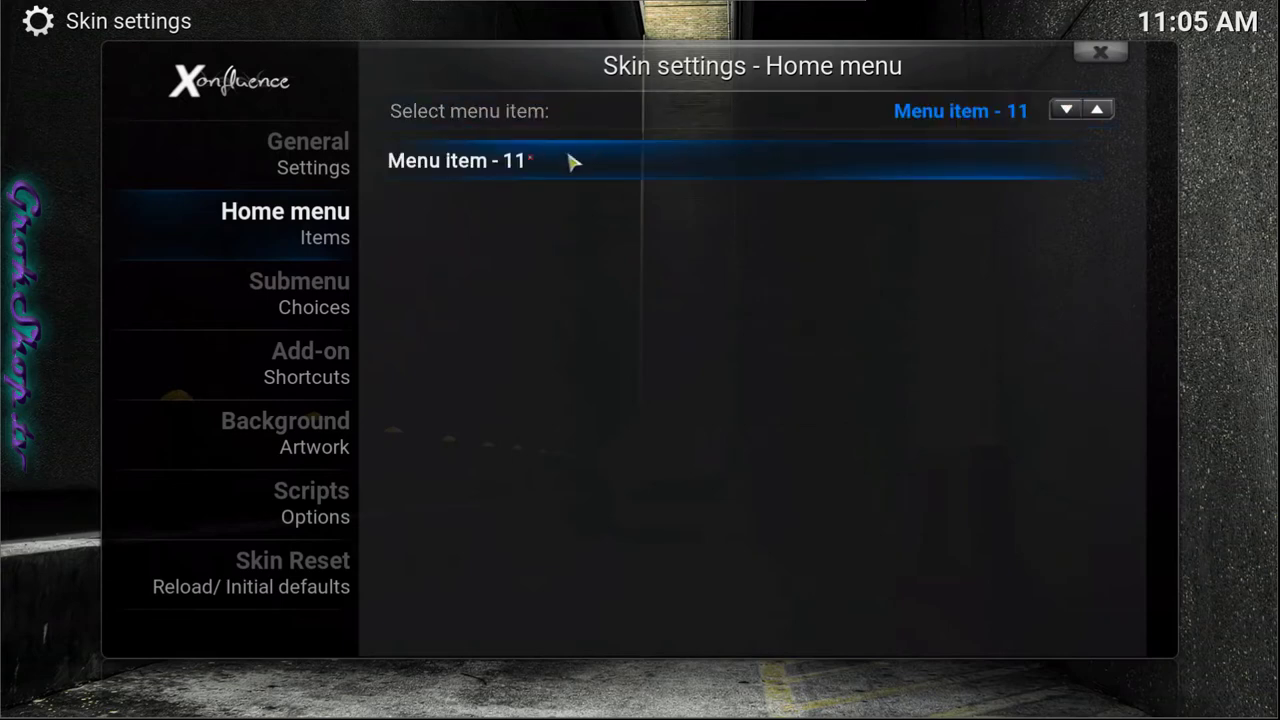
click(512, 168)
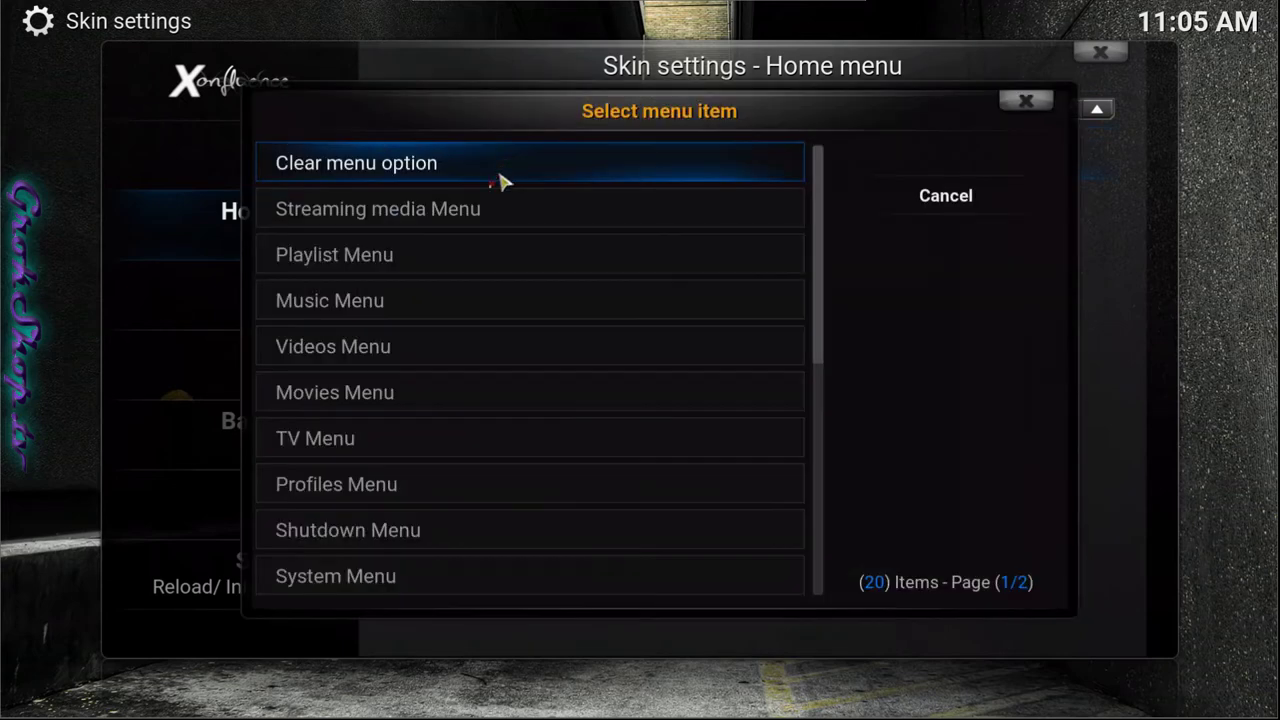
click(340, 393)
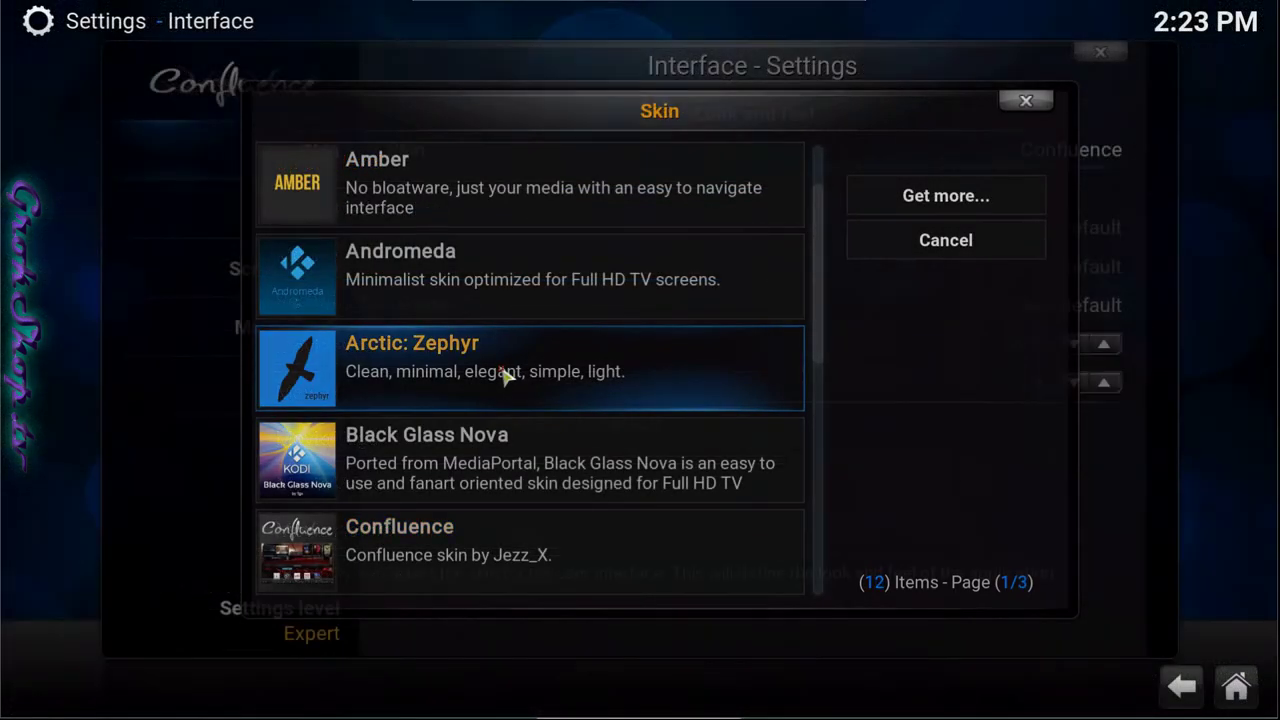
Switch the interface skin to Arctic: Zephyr, keep the change and return to the home screen.
key(Escape)
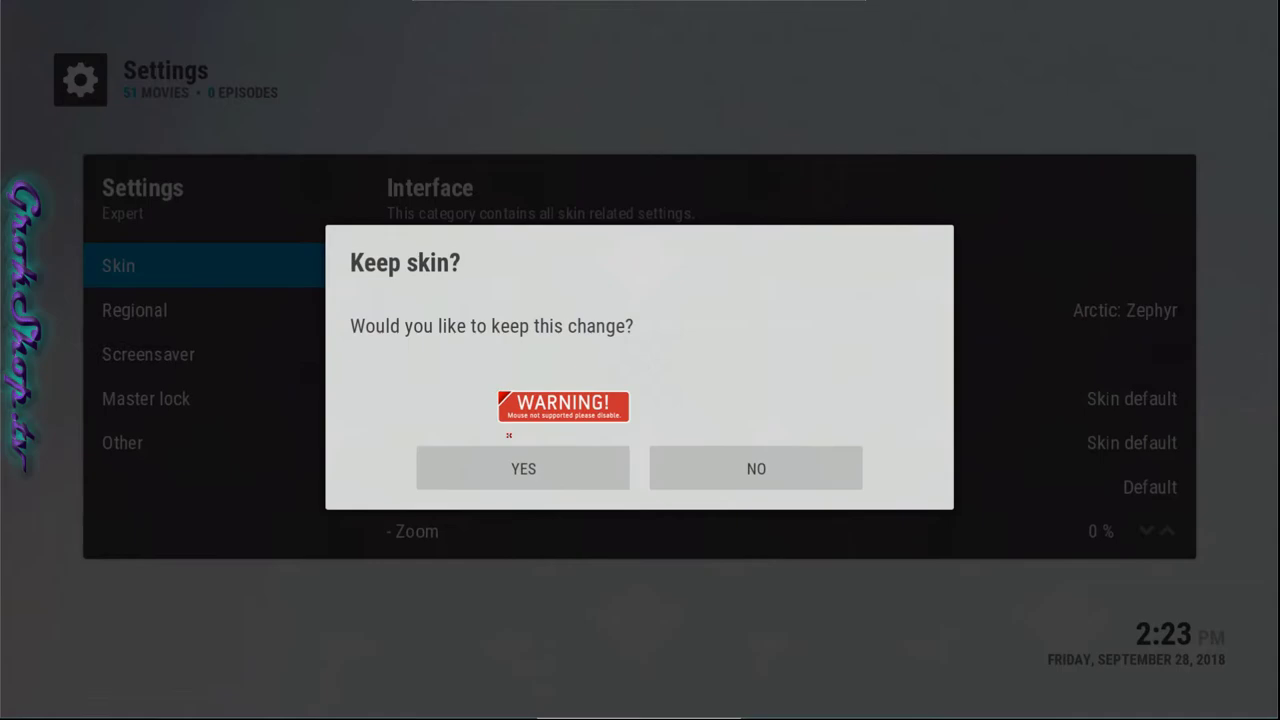
click(509, 455)
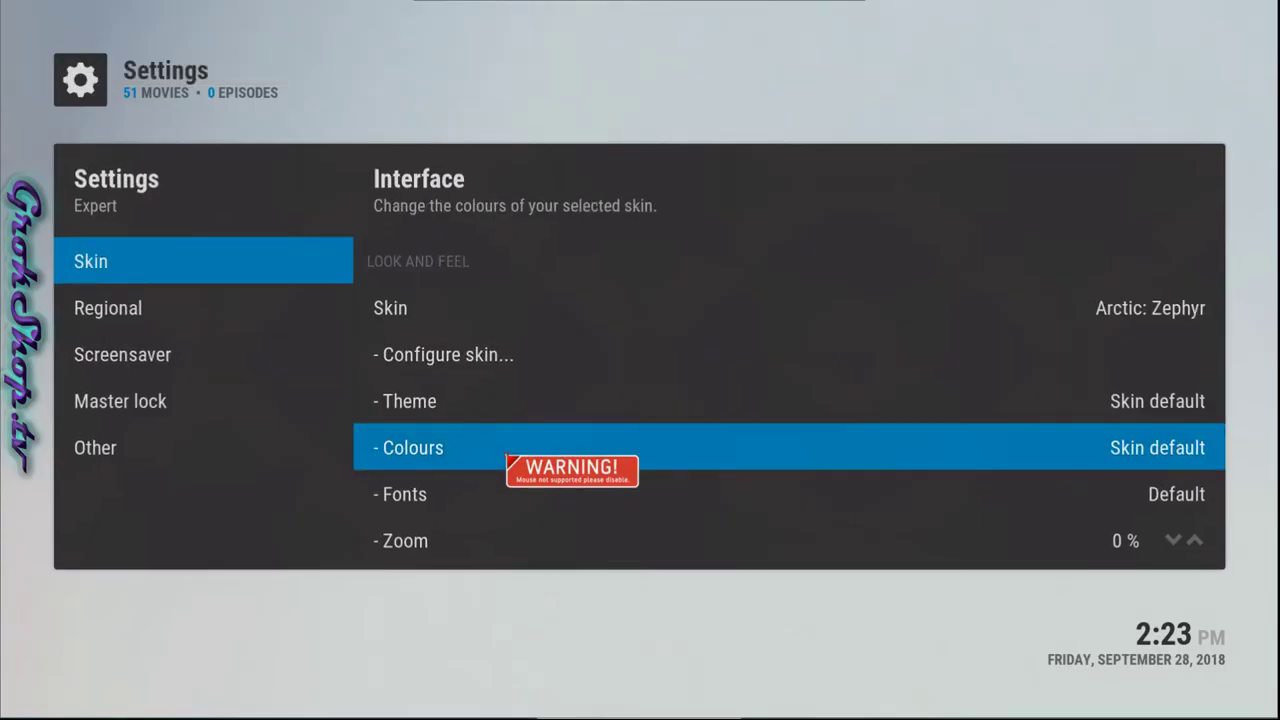
key(Escape)
Browse the Arctic: Zephyr home menu sections and their movie poster rows.
key(Right)
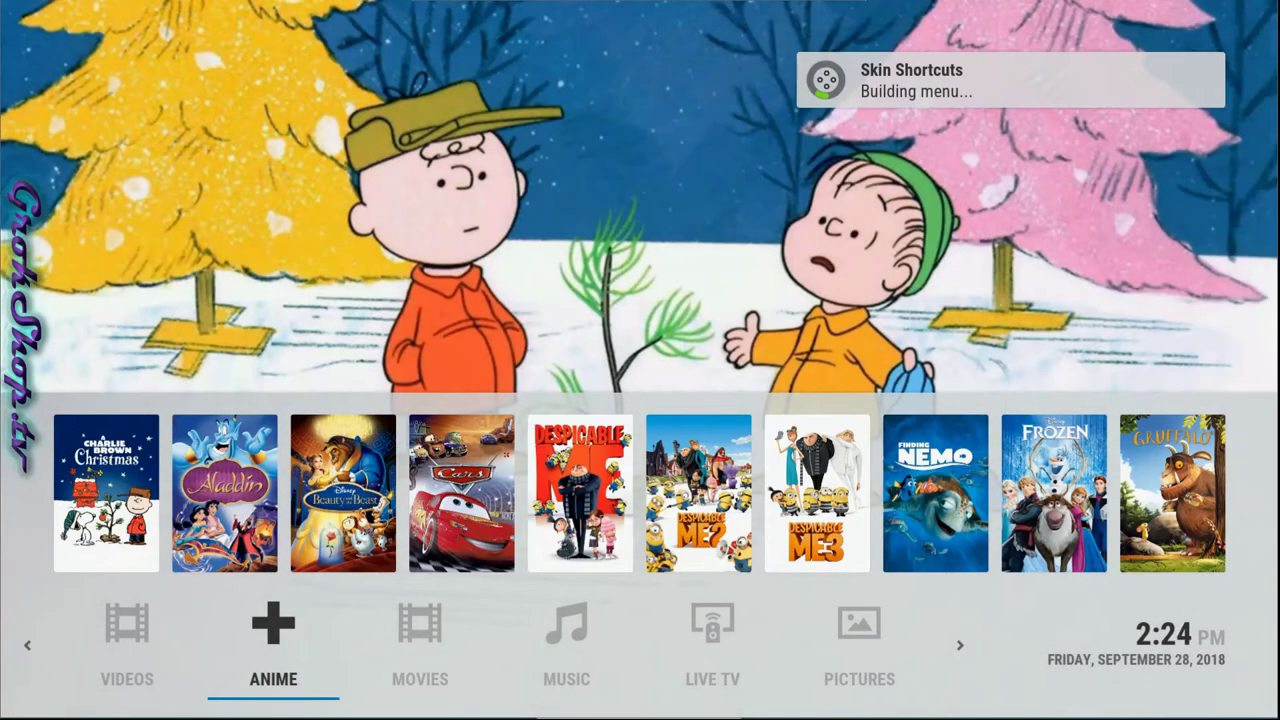
key(Right)
key(Right)
key(Left)
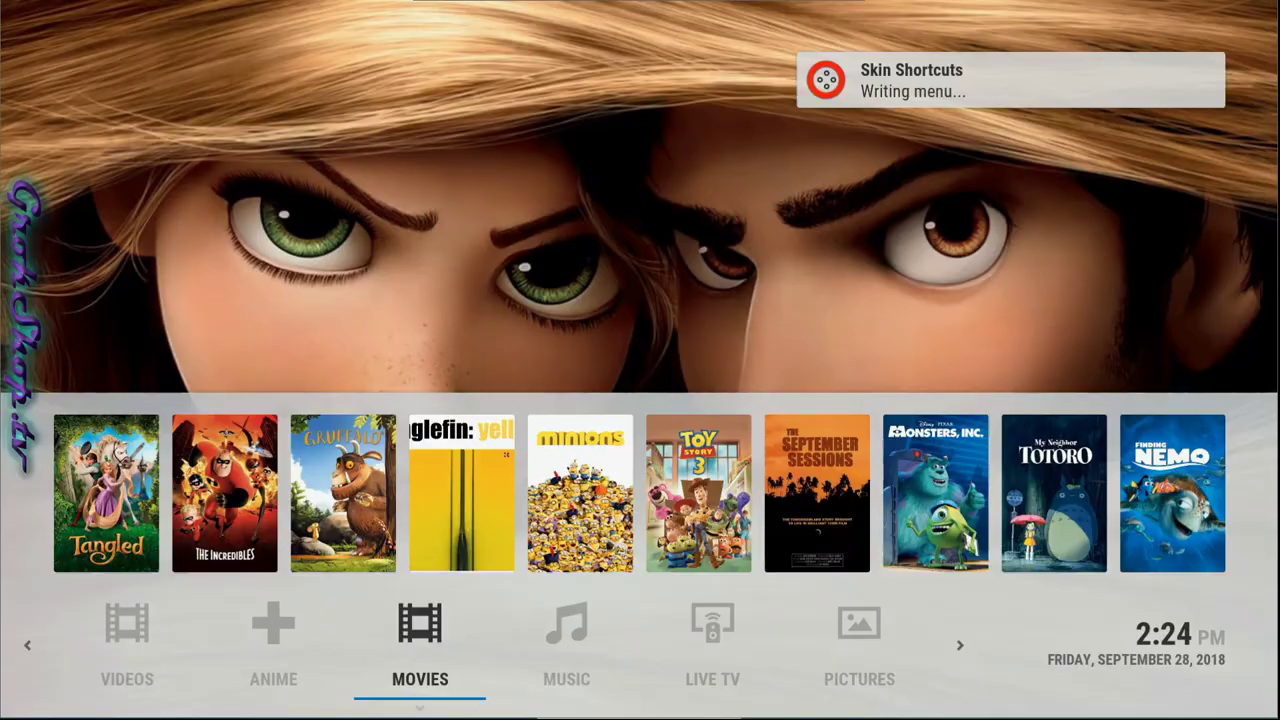
key(Right)
key(Right)
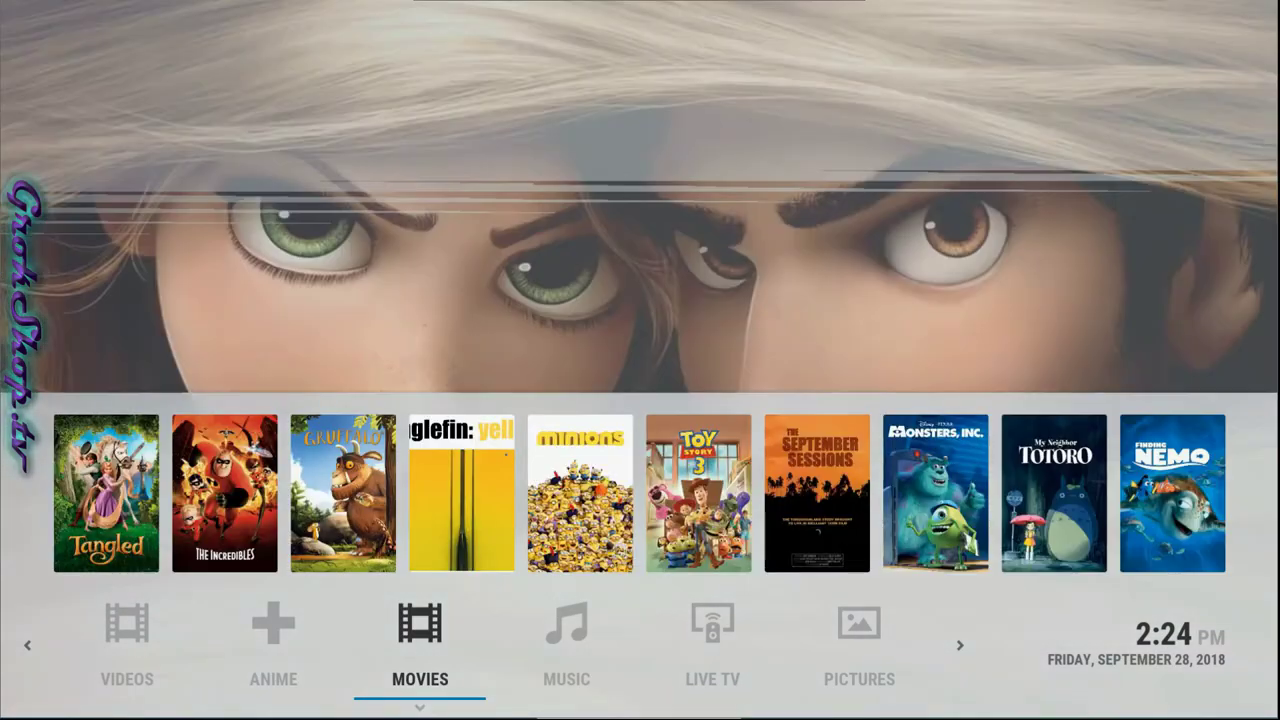
key(Right)
key(Right)
key(Right)
key(Right)
key(Left)
key(Left)
key(Left)
key(Left)
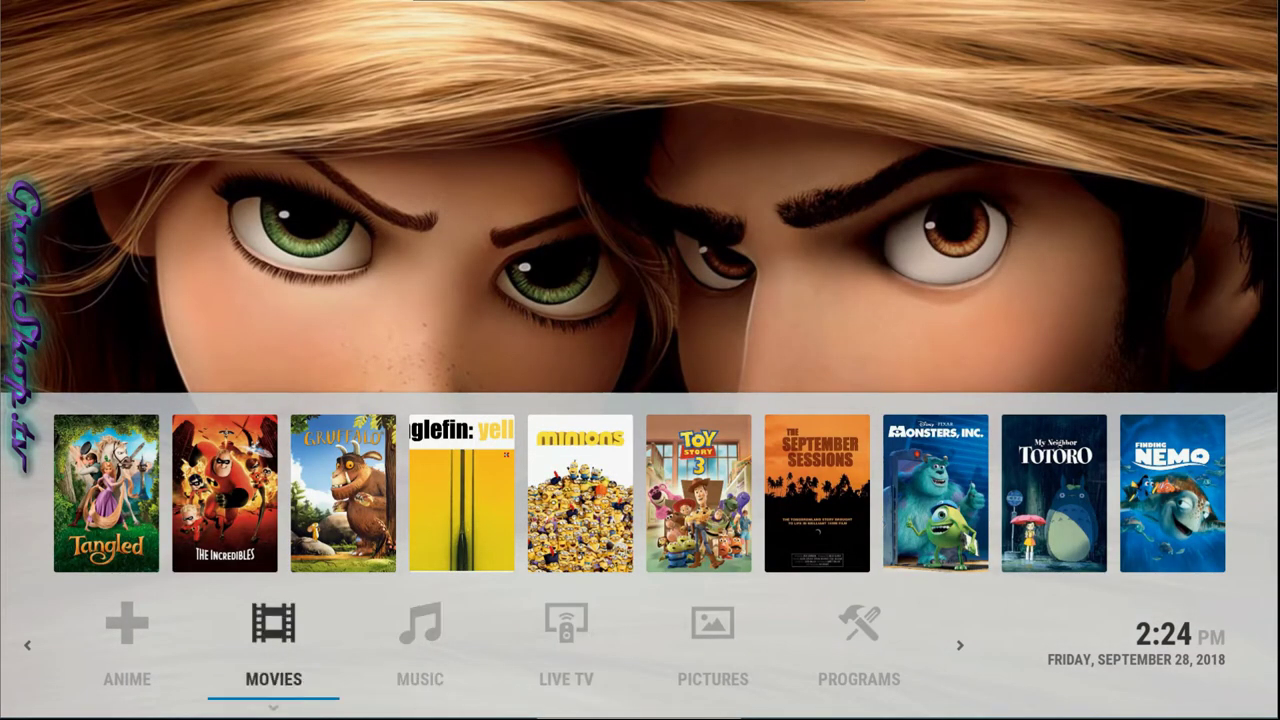
Compare the poster rows of the Anime and Movies sections on the Arctic: Zephyr home menu.
key(Left)
key(Right)
key(Left)
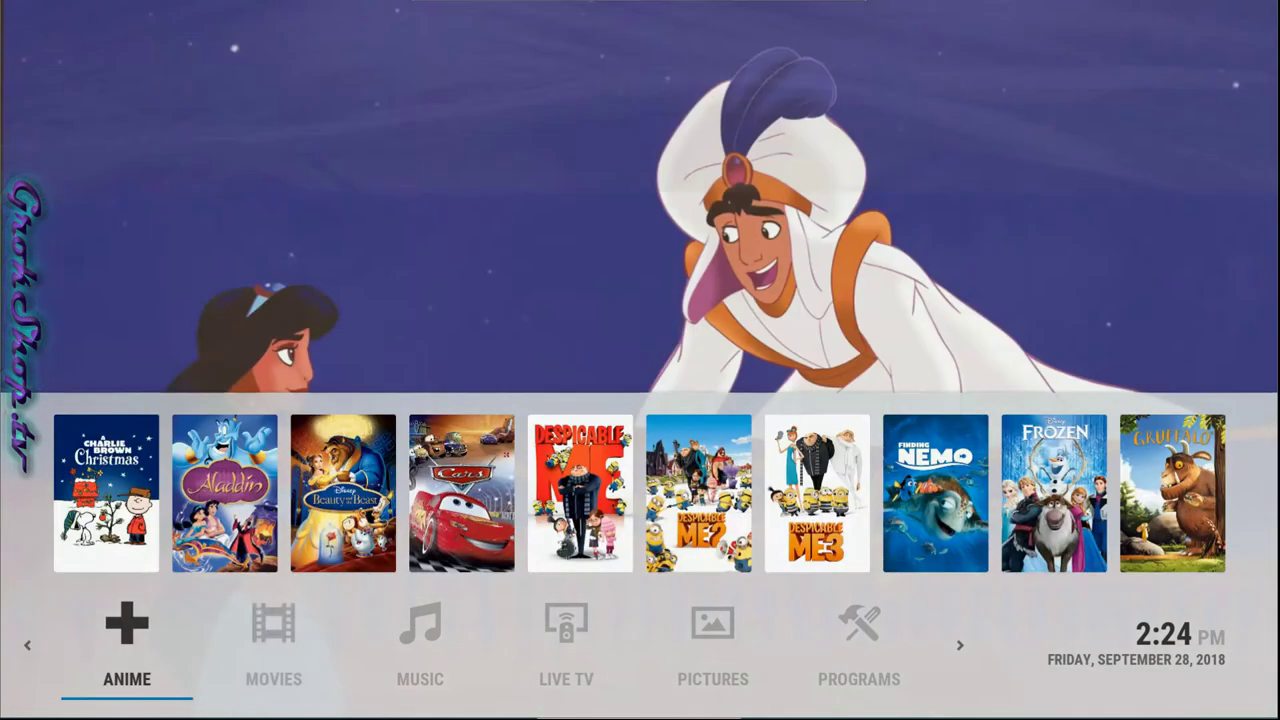
key(Right)
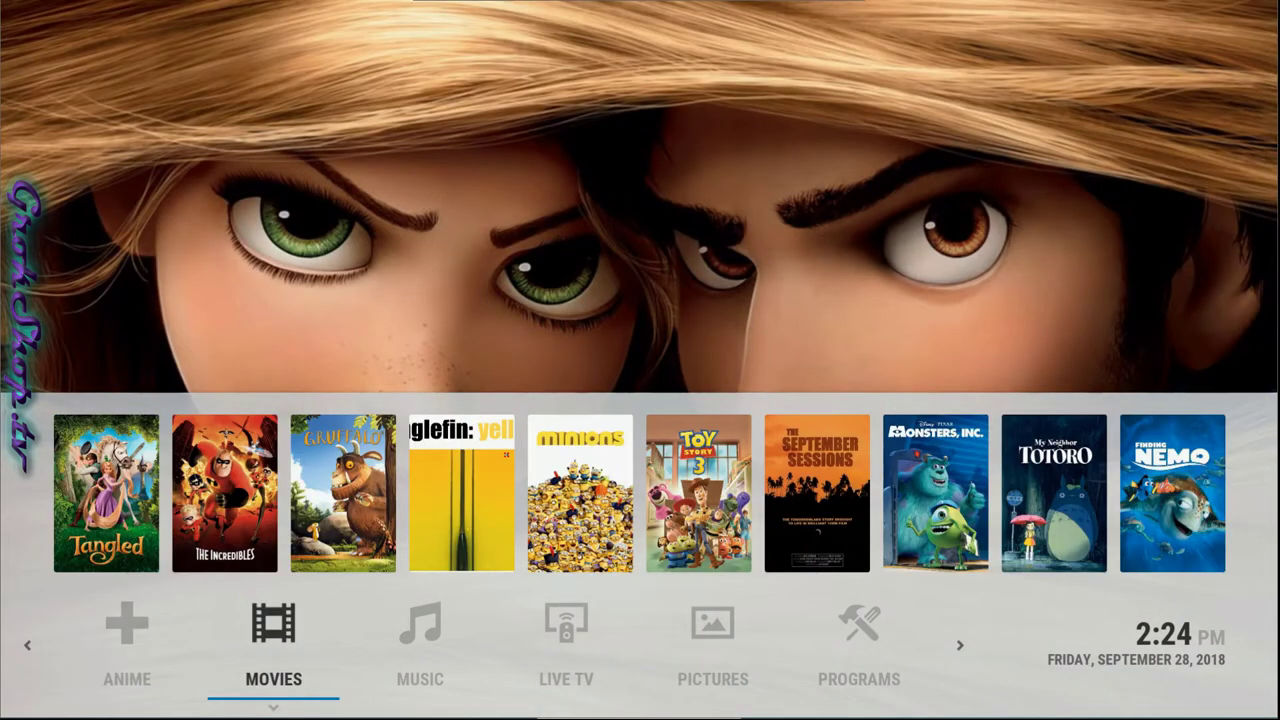
Switch the interface skin to Eminence 2.0, keep the change and return to the home screen.
key(Right)
key(Right)
key(Right)
key(Right)
key(Right)
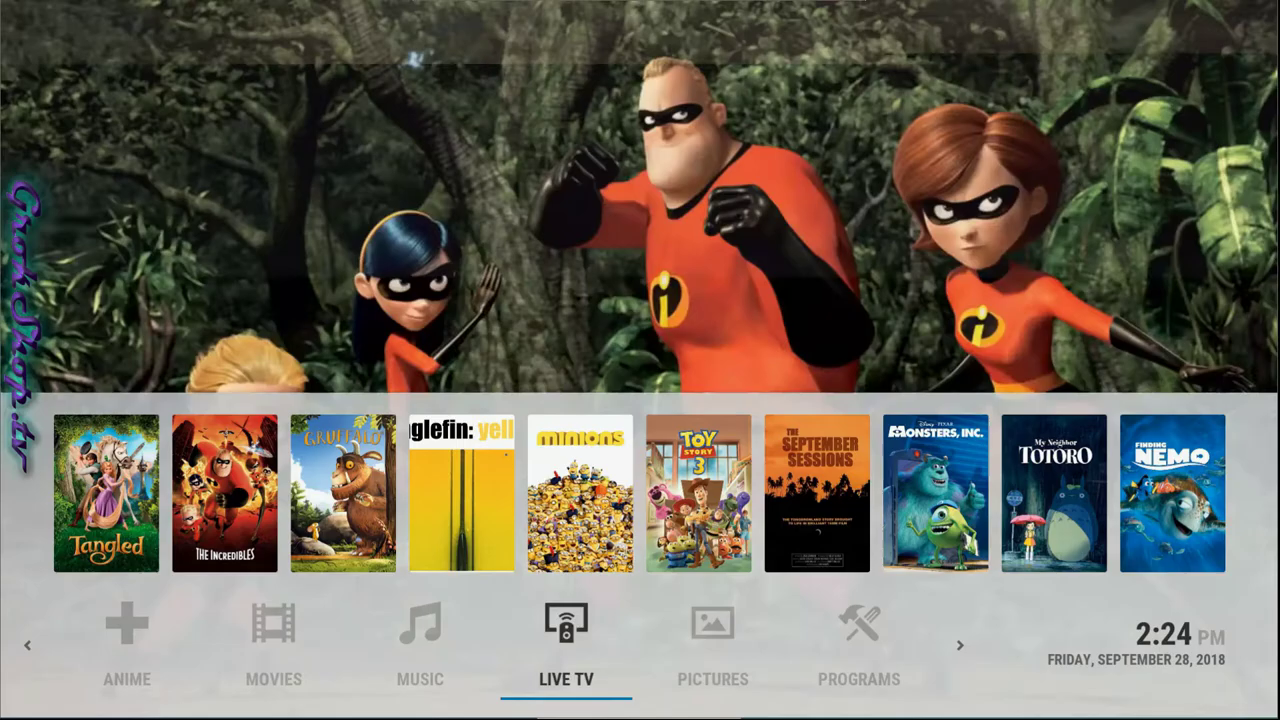
key(Return)
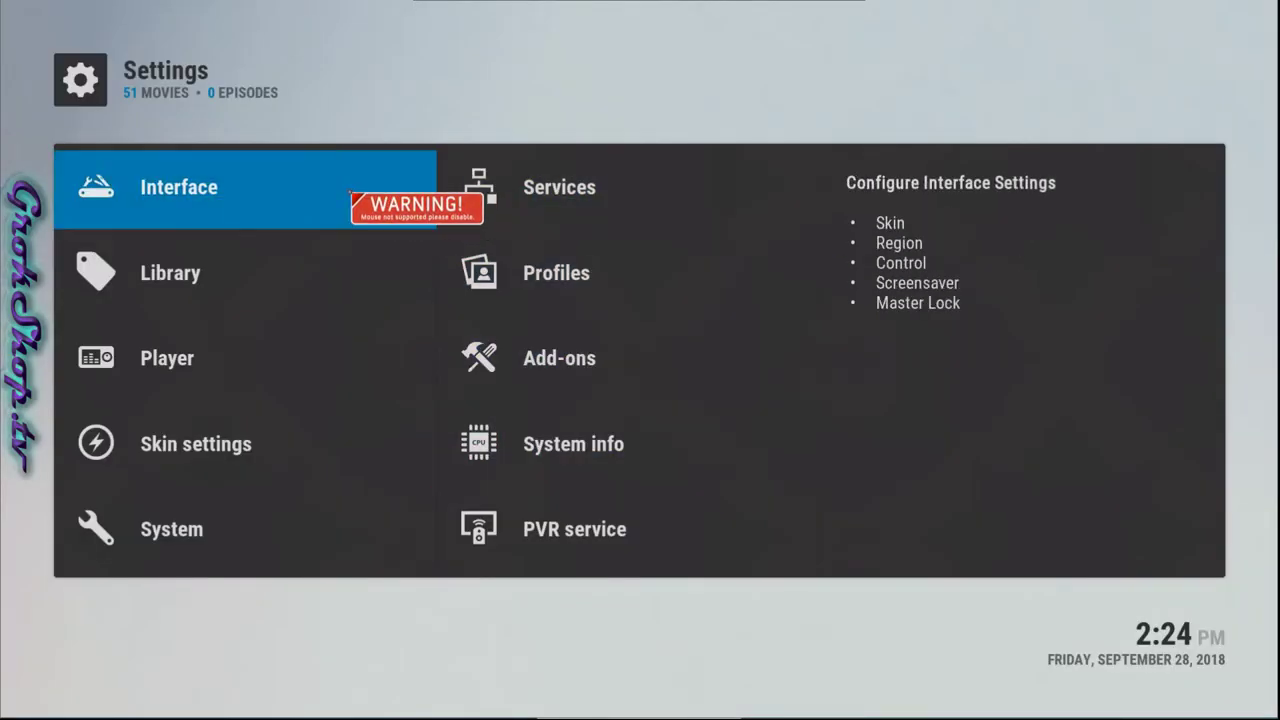
click(352, 193)
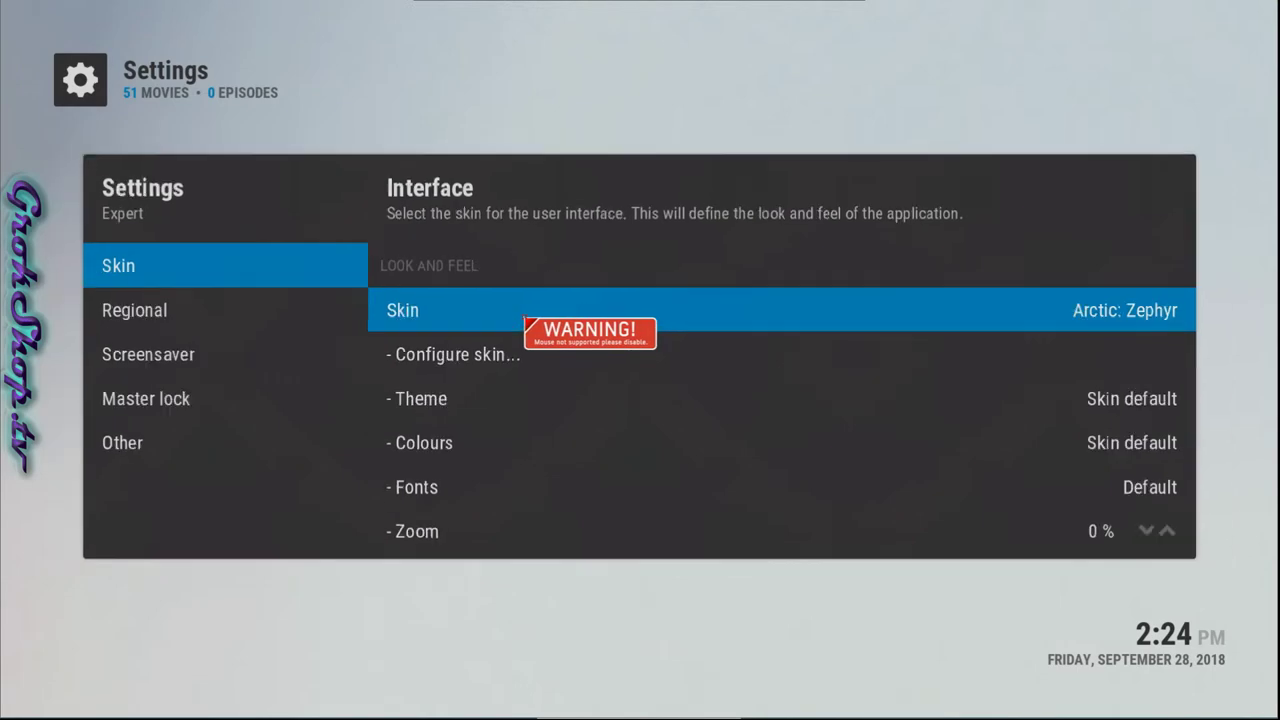
click(525, 319)
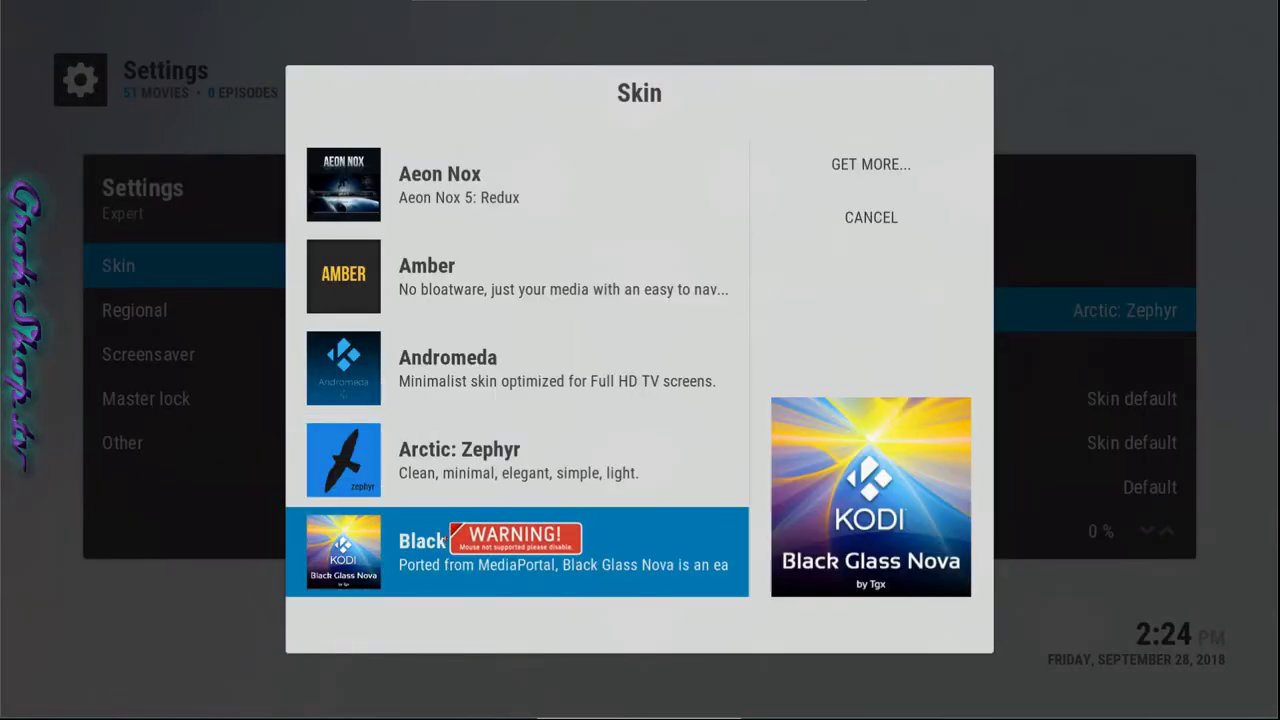
scroll(450, 540, down, 3)
click(443, 540)
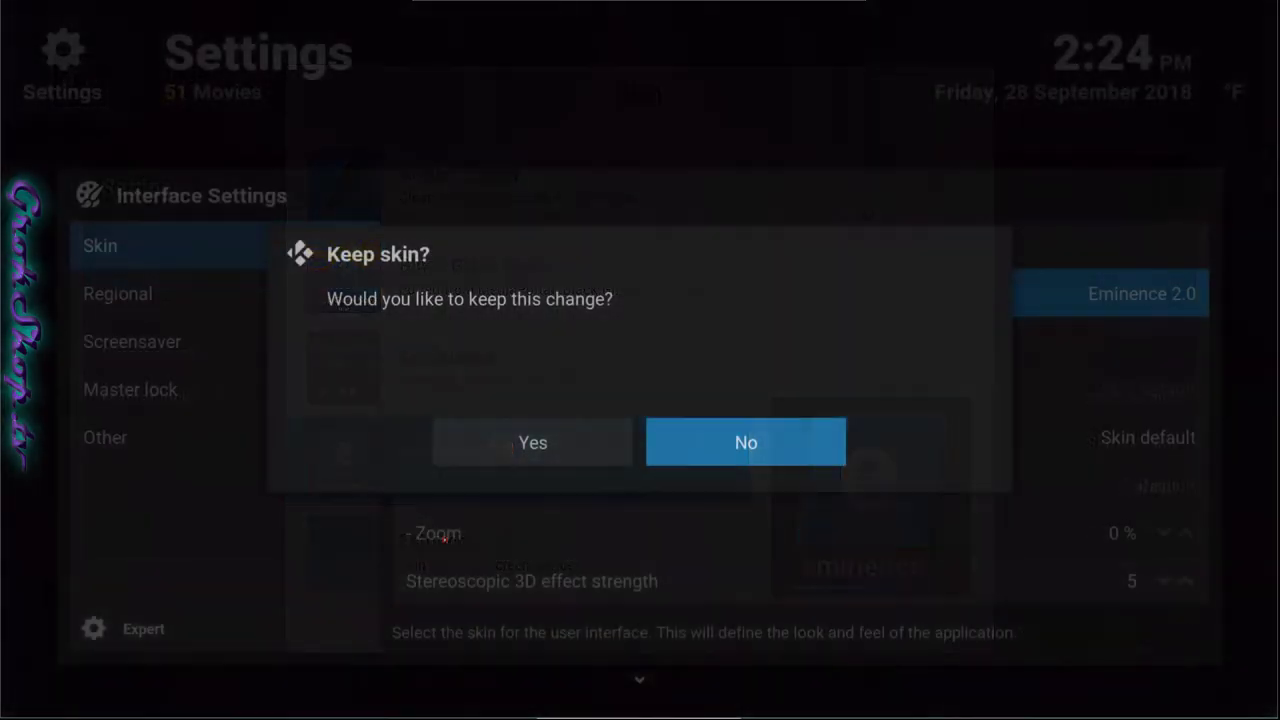
key(Left)
key(Return)
key(Escape)
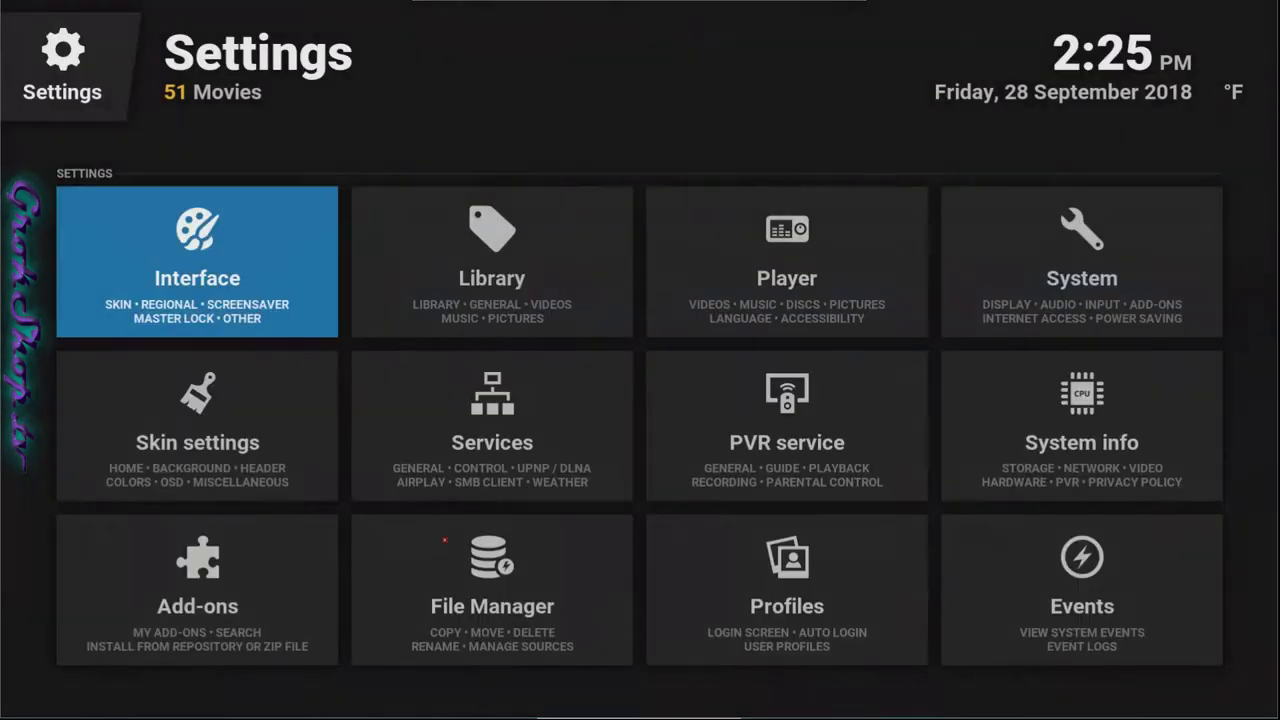
key(Escape)
Browse the Anime and Movies sections of the Eminence home menu and their movie widgets.
key(Right)
key(Right)
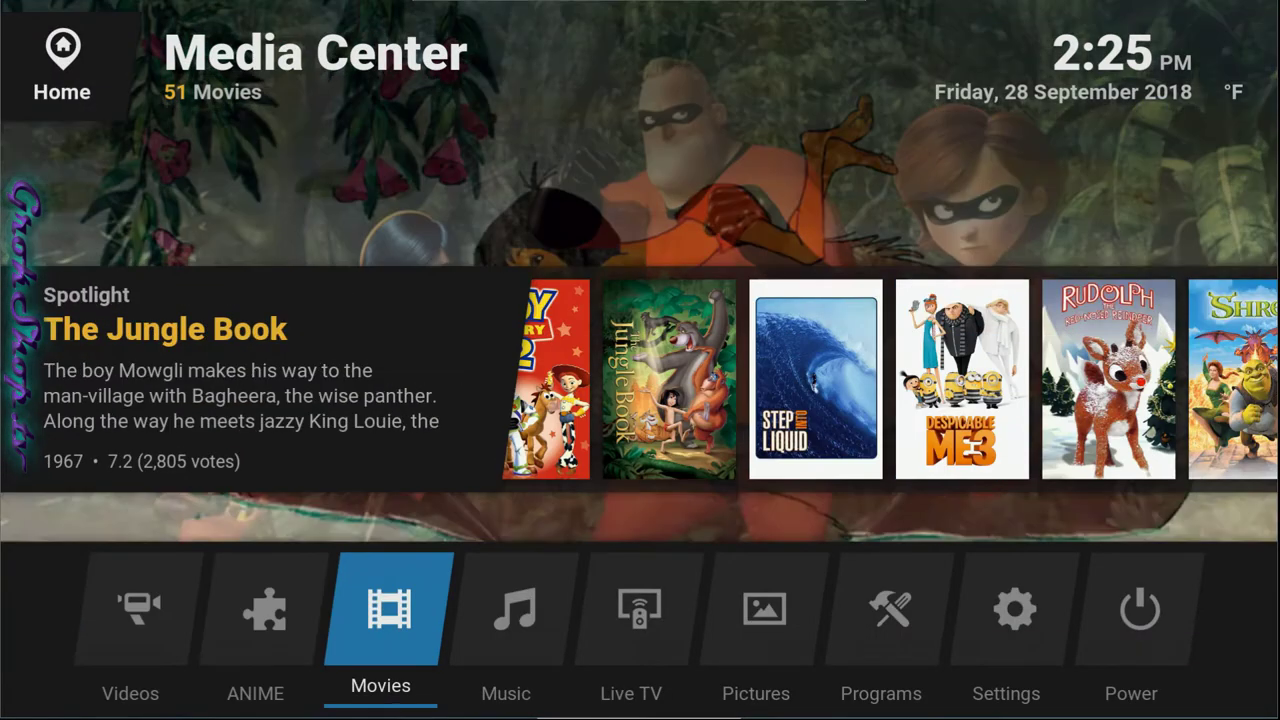
key(Right)
key(Left)
key(Left)
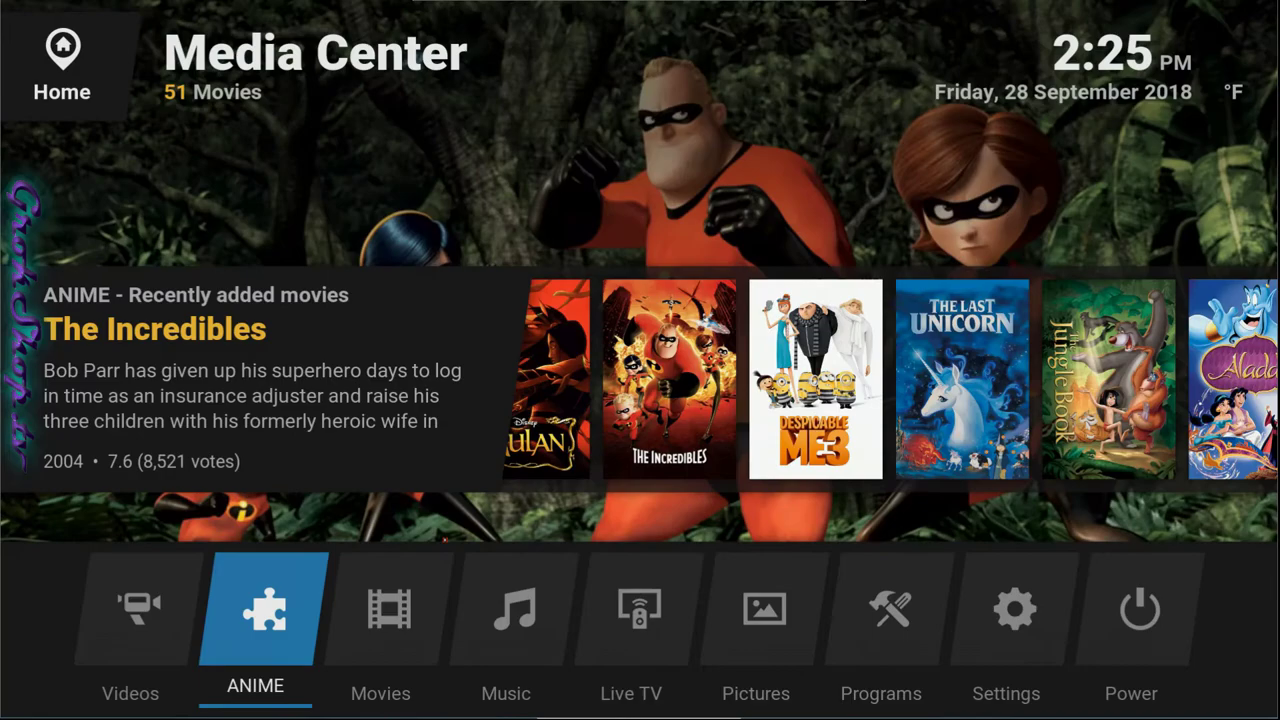
key(Right)
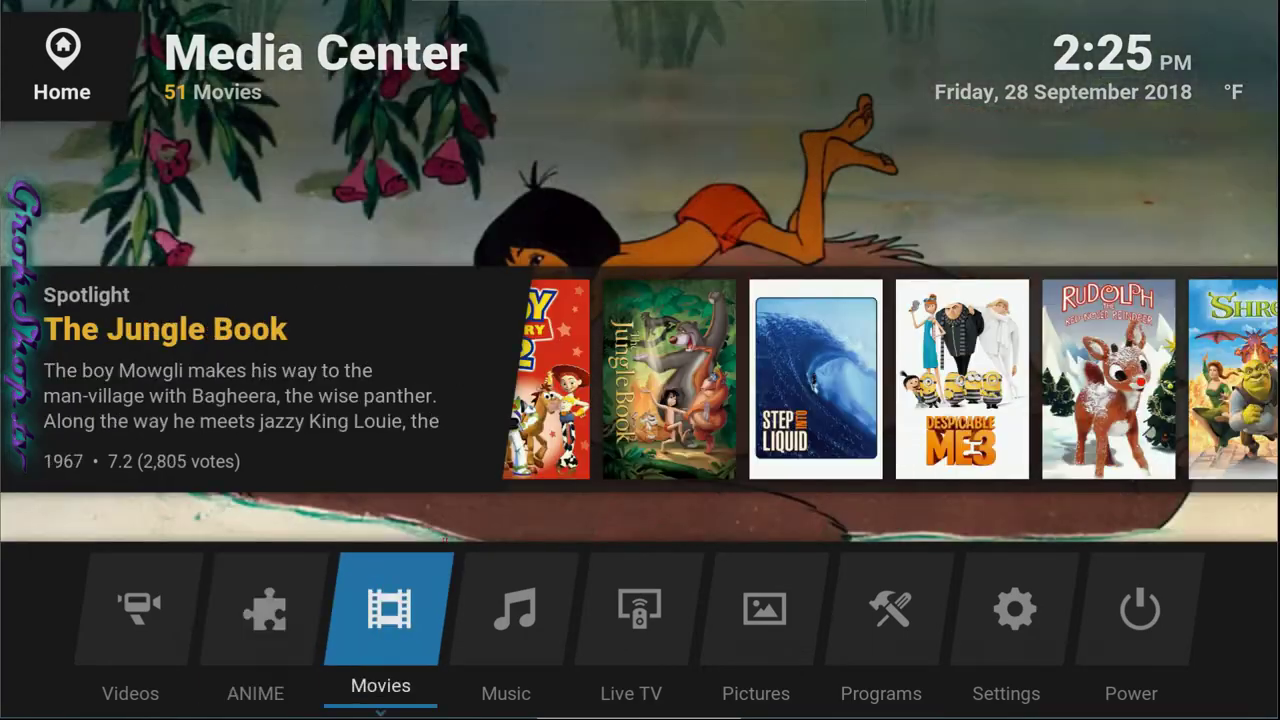
Open the home menu customisation in the Eminence skin settings.
key(Right)
key(Right)
key(Right)
key(Right)
key(Right)
key(Return)
key(Down)
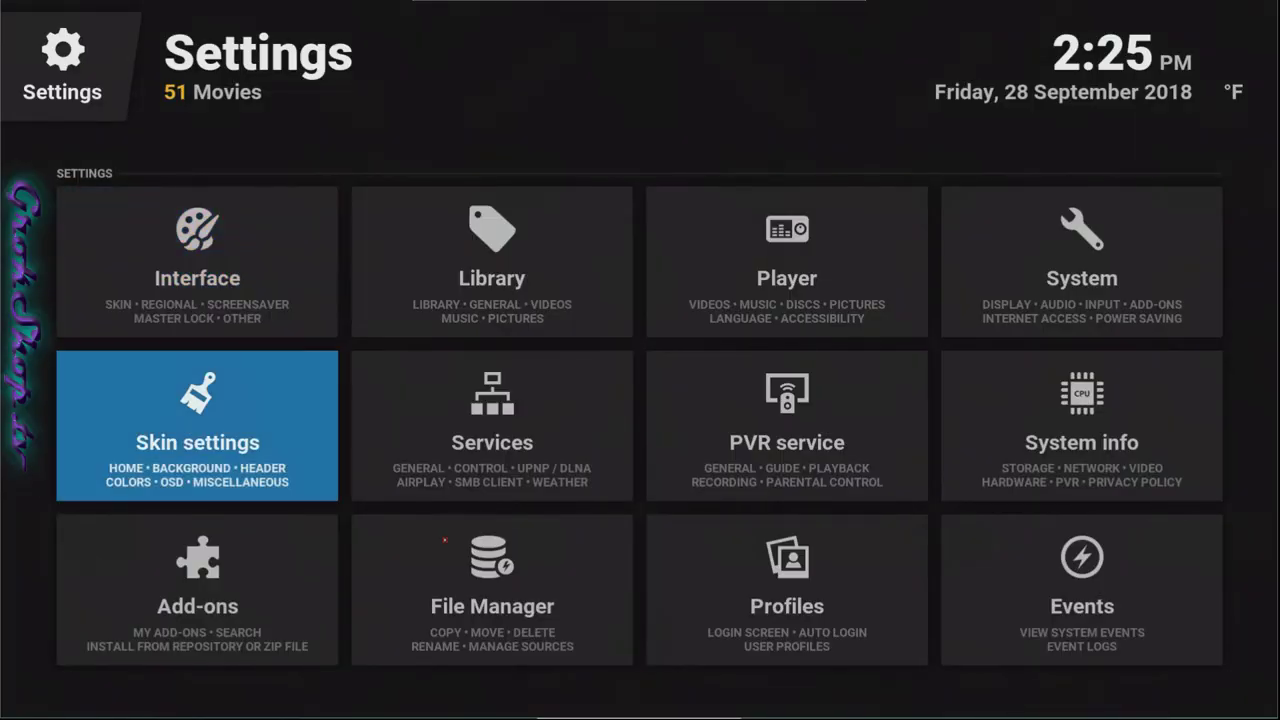
key(Return)
key(Right)
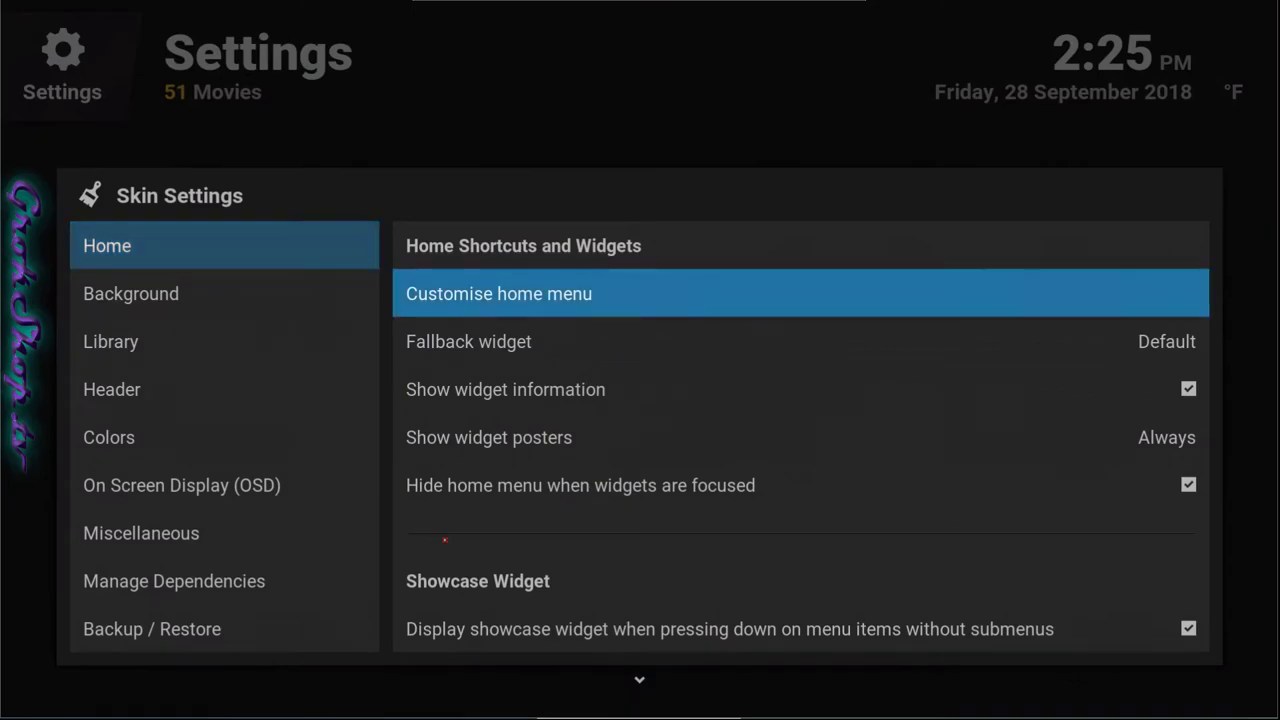
key(Return)
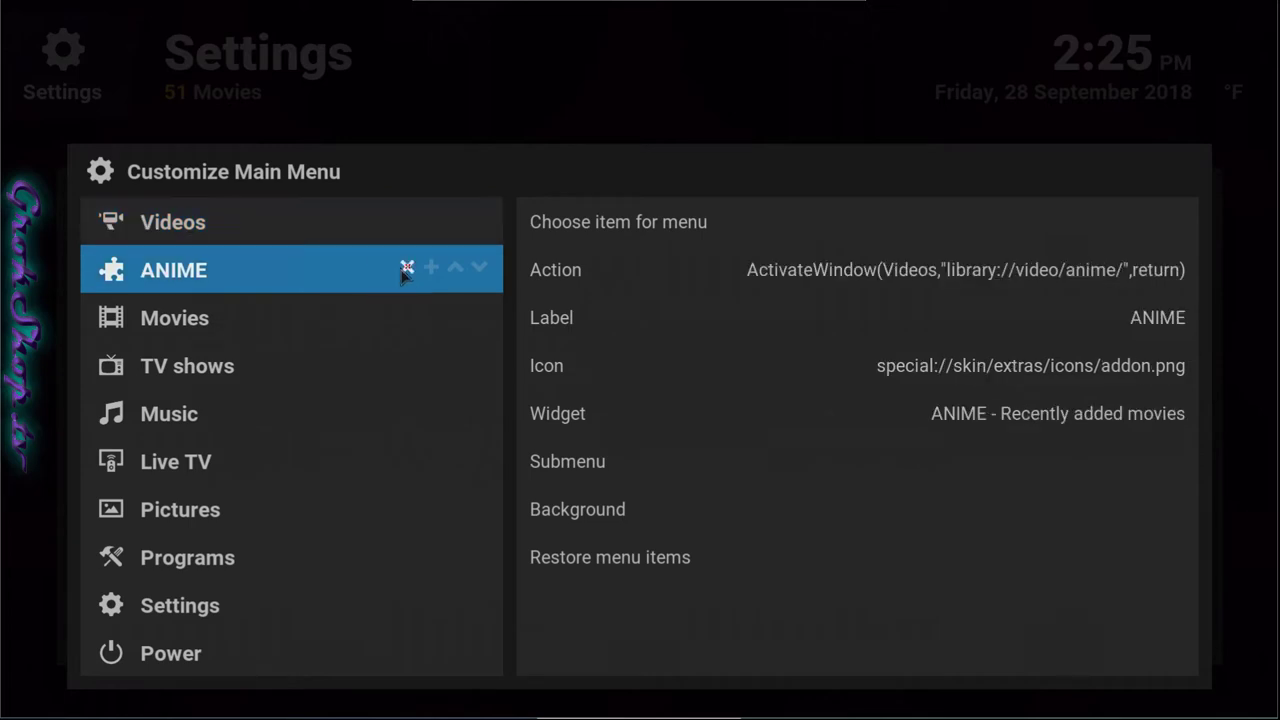
Add a main menu item directly after ANIME and label it SURF!
click(433, 270)
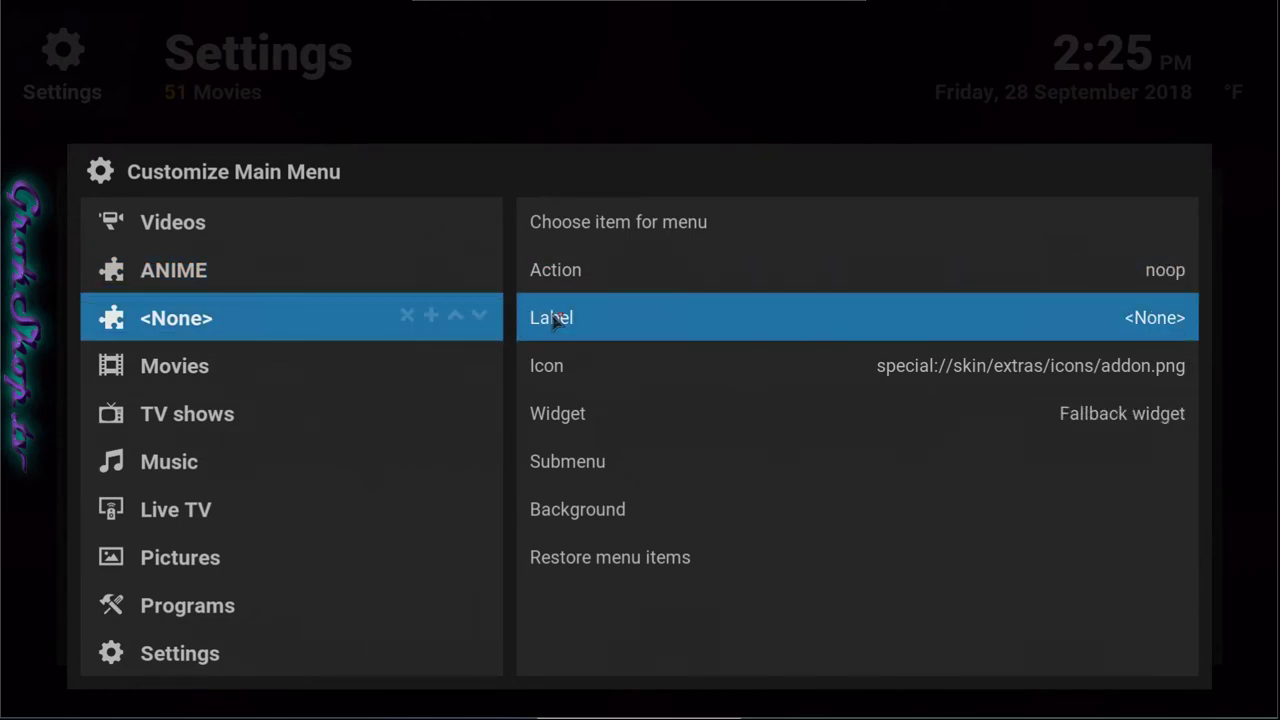
click(658, 322)
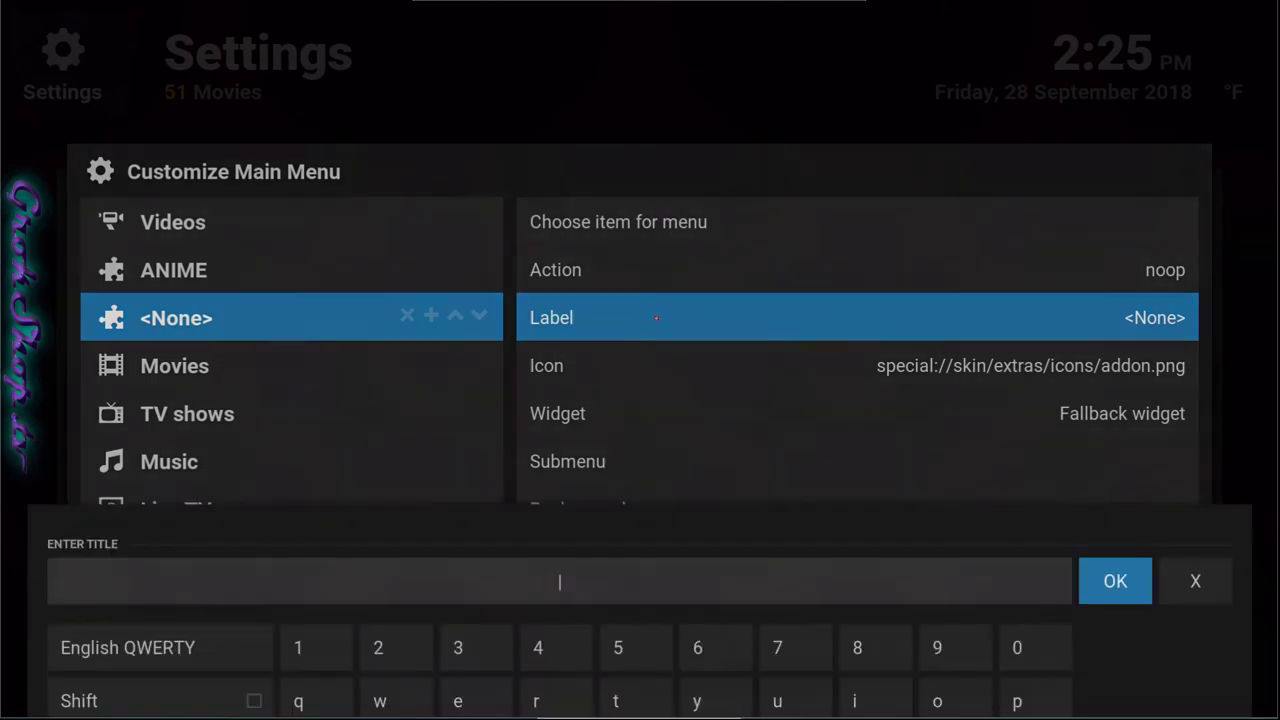
text(SURF!)
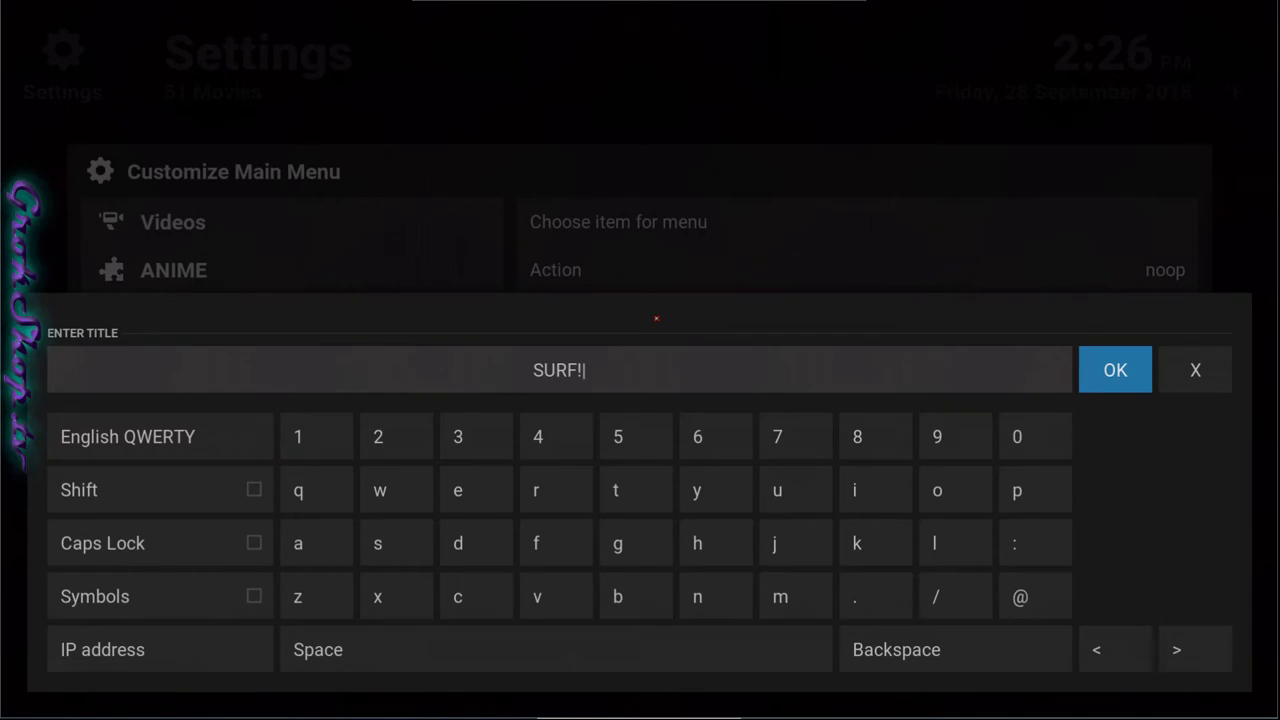
key(Return)
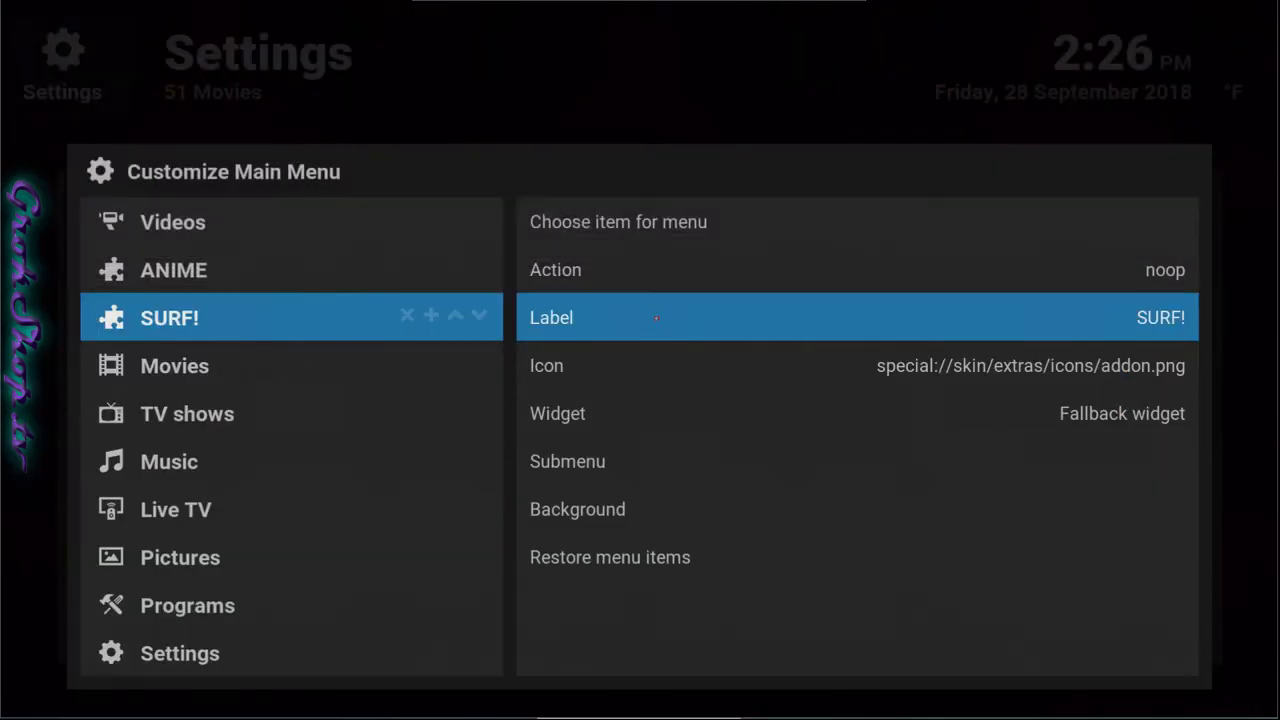
key(Down)
key(Down)
key(Up)
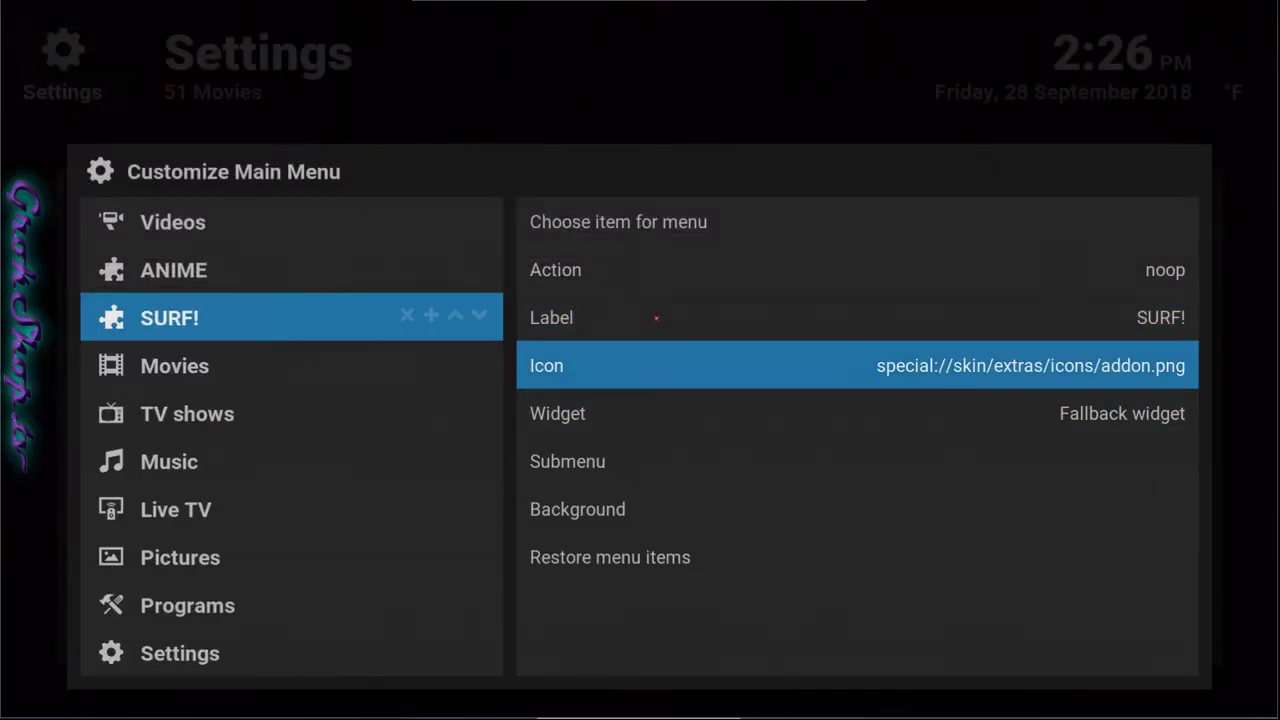
key(Up)
key(Up)
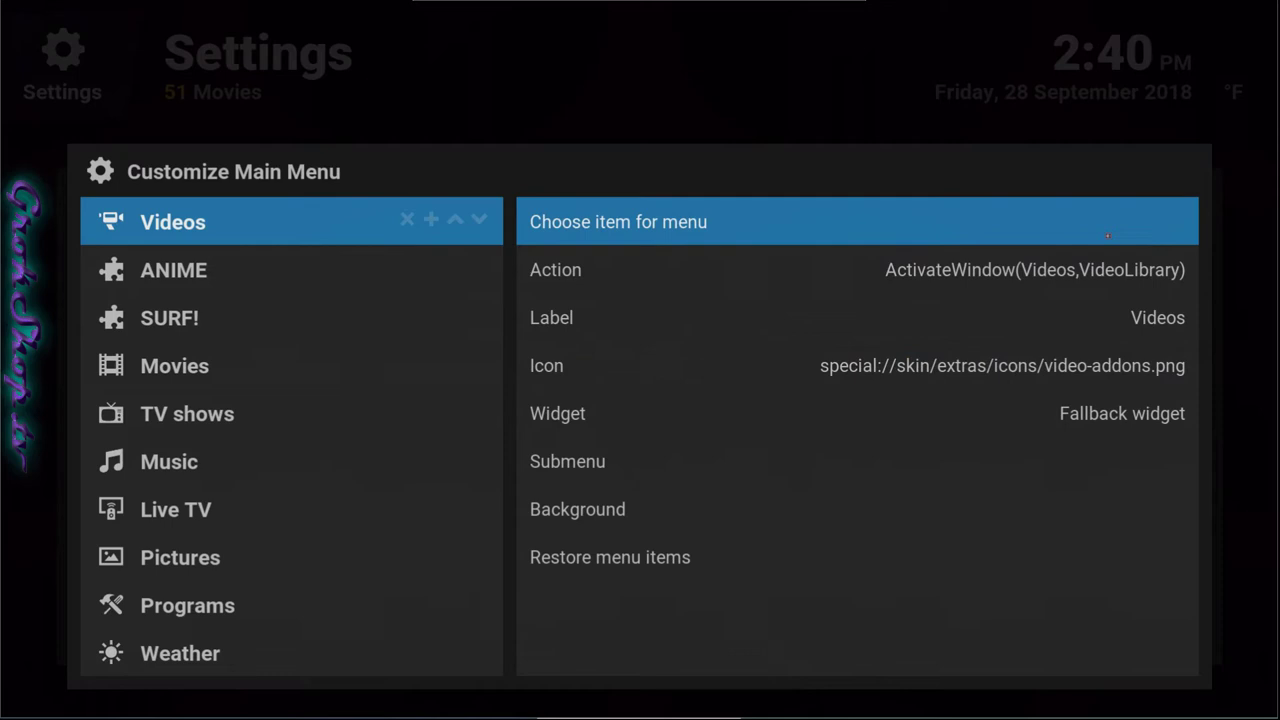
Open the widget selection for the ANIME main menu item.
key(Down)
key(Left)
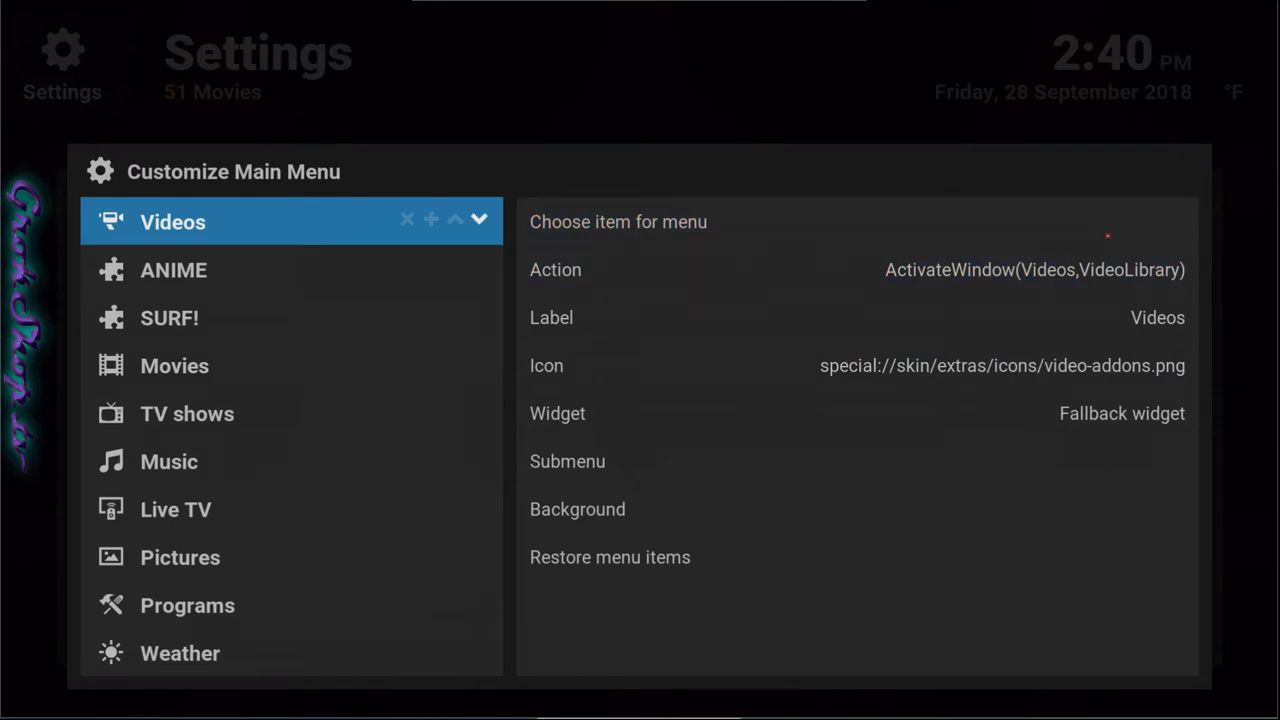
key(Down)
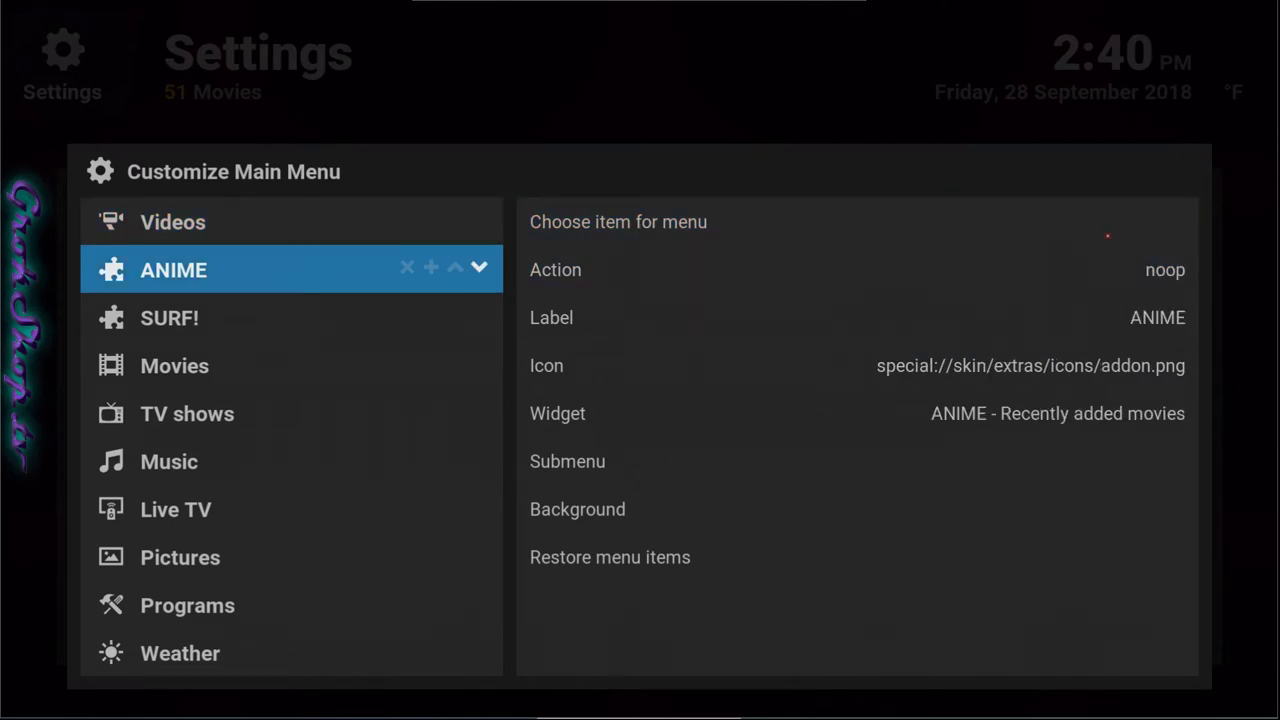
key(Right)
key(Down)
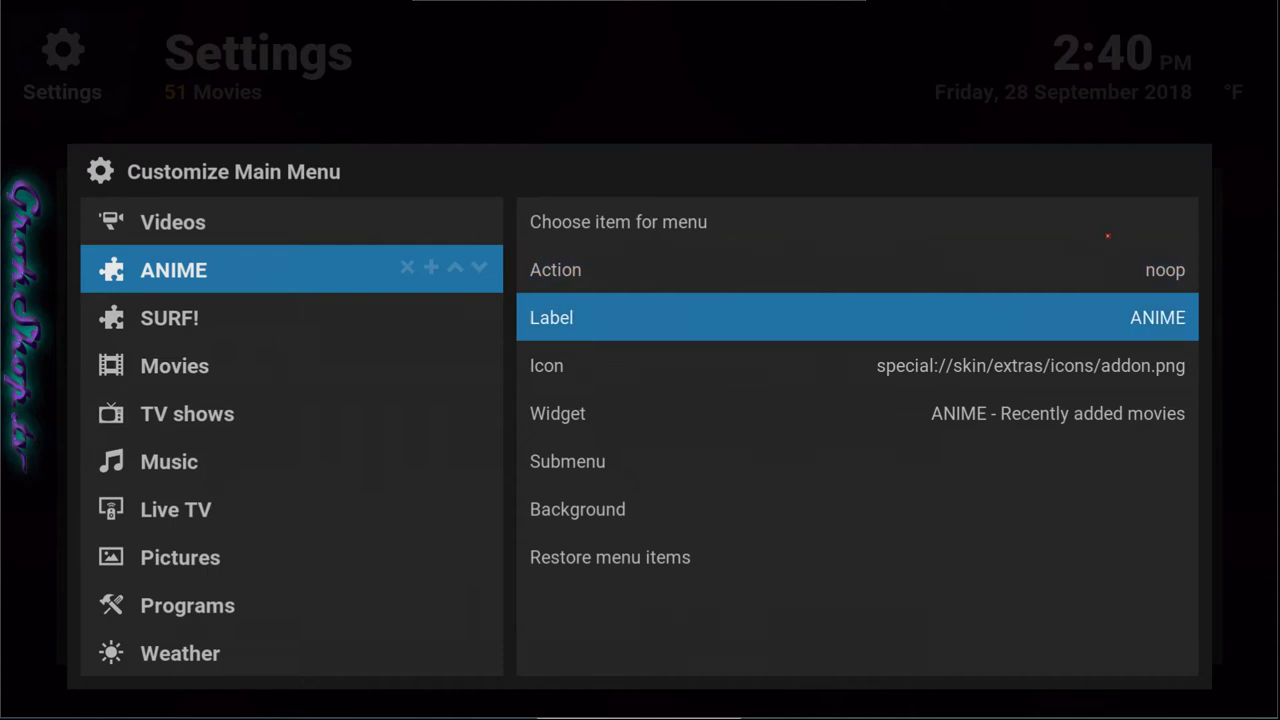
key(Down)
key(Down)
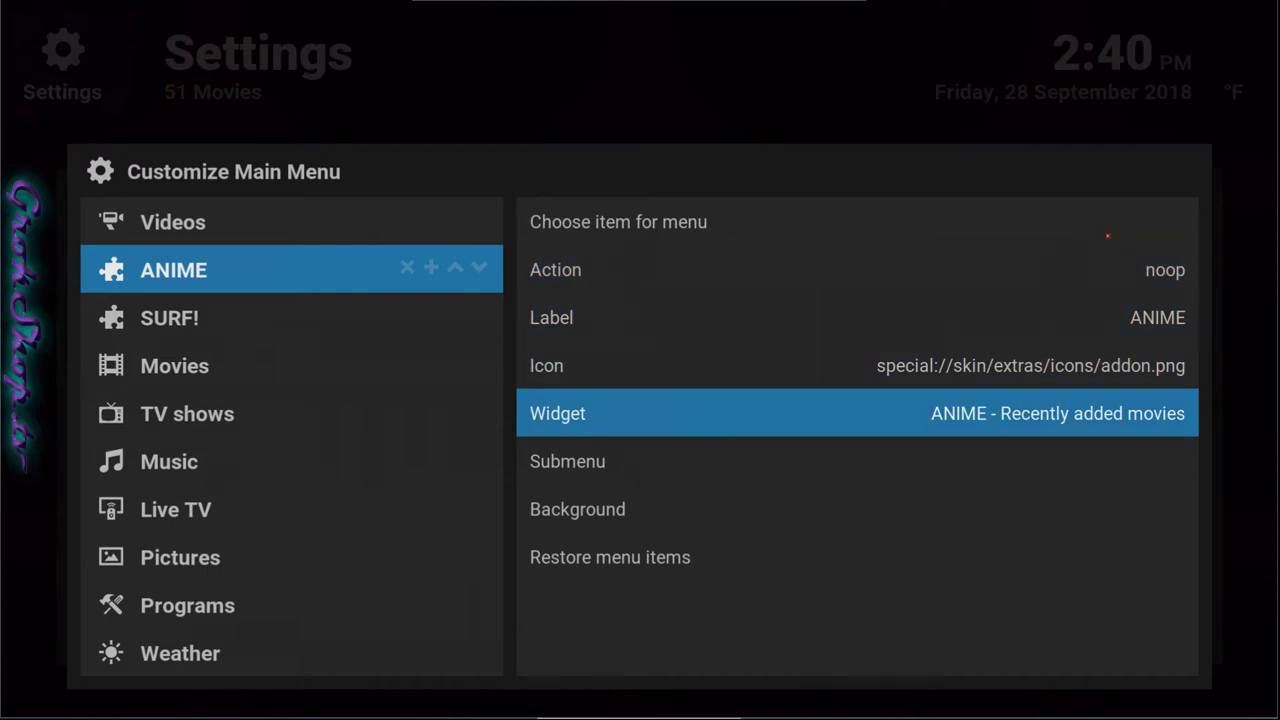
key(Return)
Look through the available widget sources for the ANIME item, including the video, music and picture categories.
key(Down)
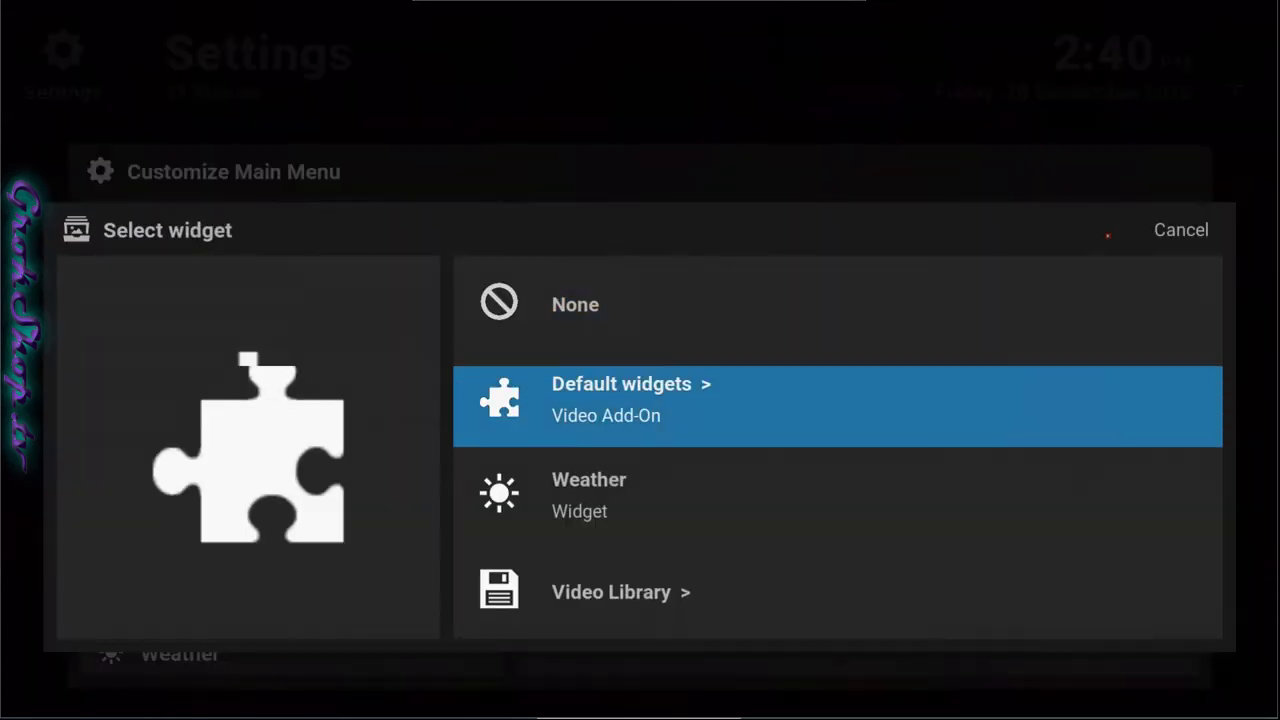
key(Down)
key(Down)
key(Down)
key(Down)
key(Down)
key(Down)
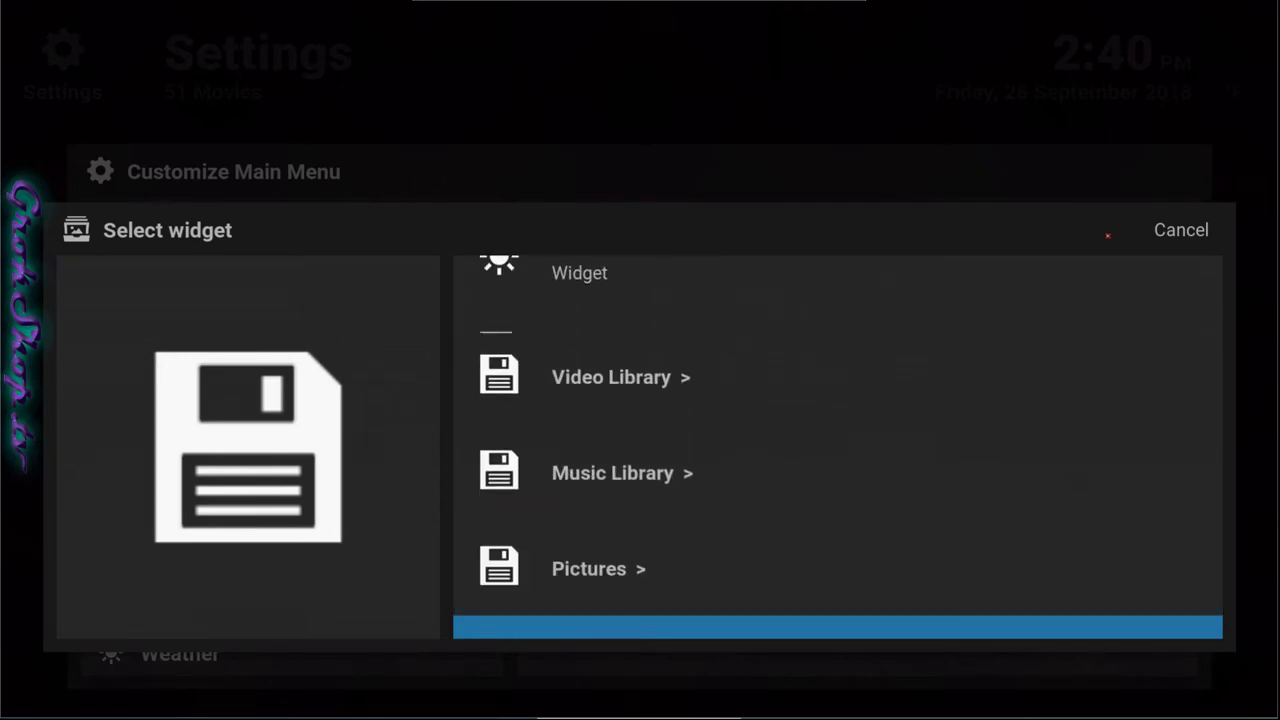
key(Down)
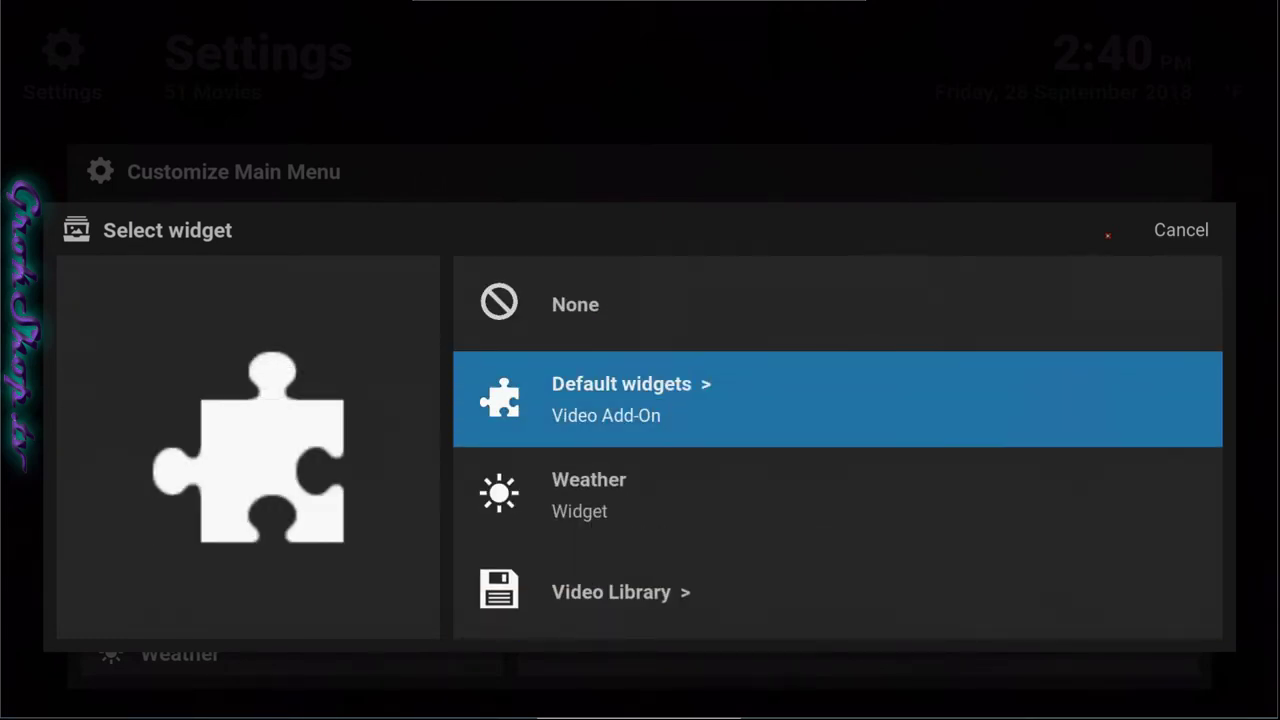
Set the ANIME item's widget to the ANIME SP video playlist from the Video Library, keeping its suggested name.
key(Down)
key(Down)
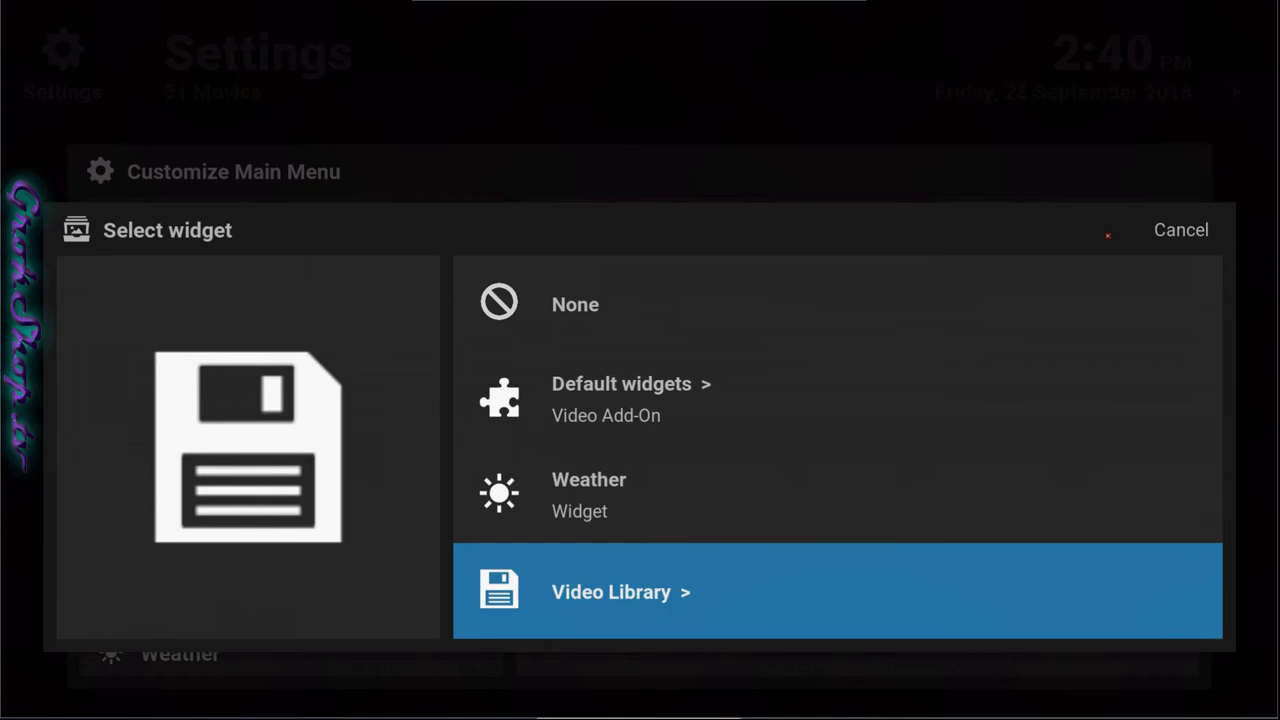
key(Return)
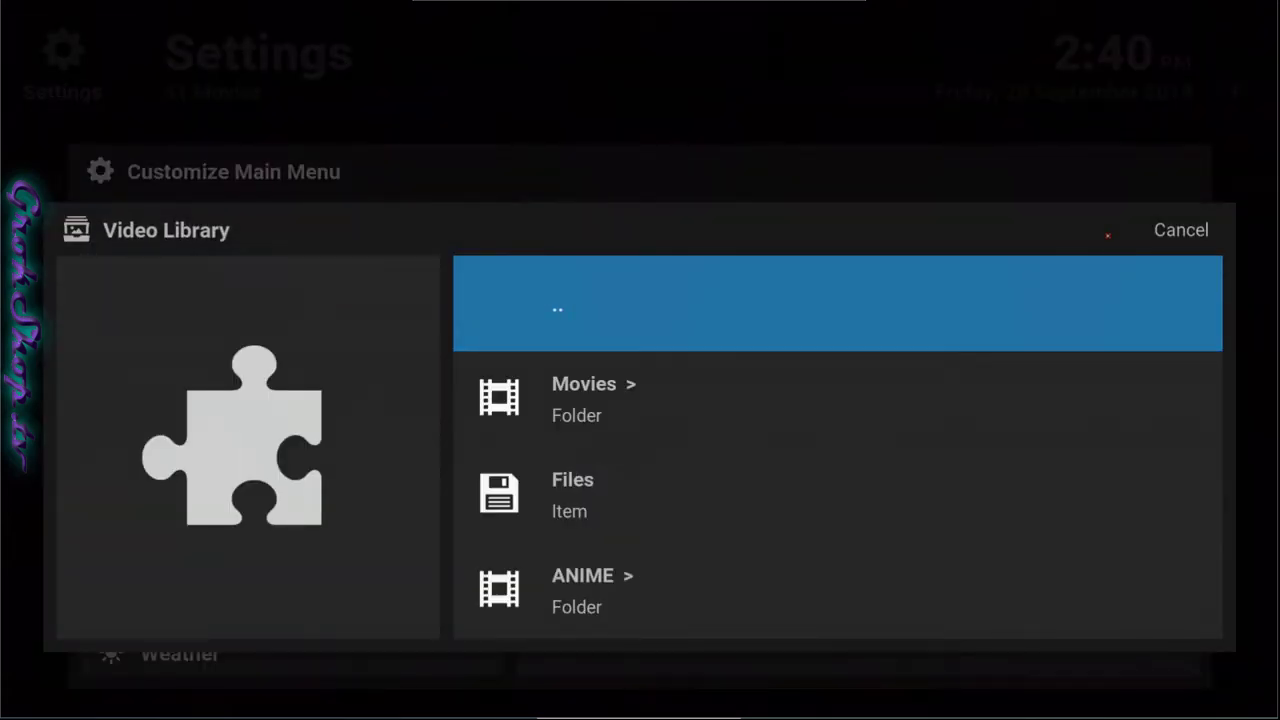
key(Up)
key(Up)
key(Up)
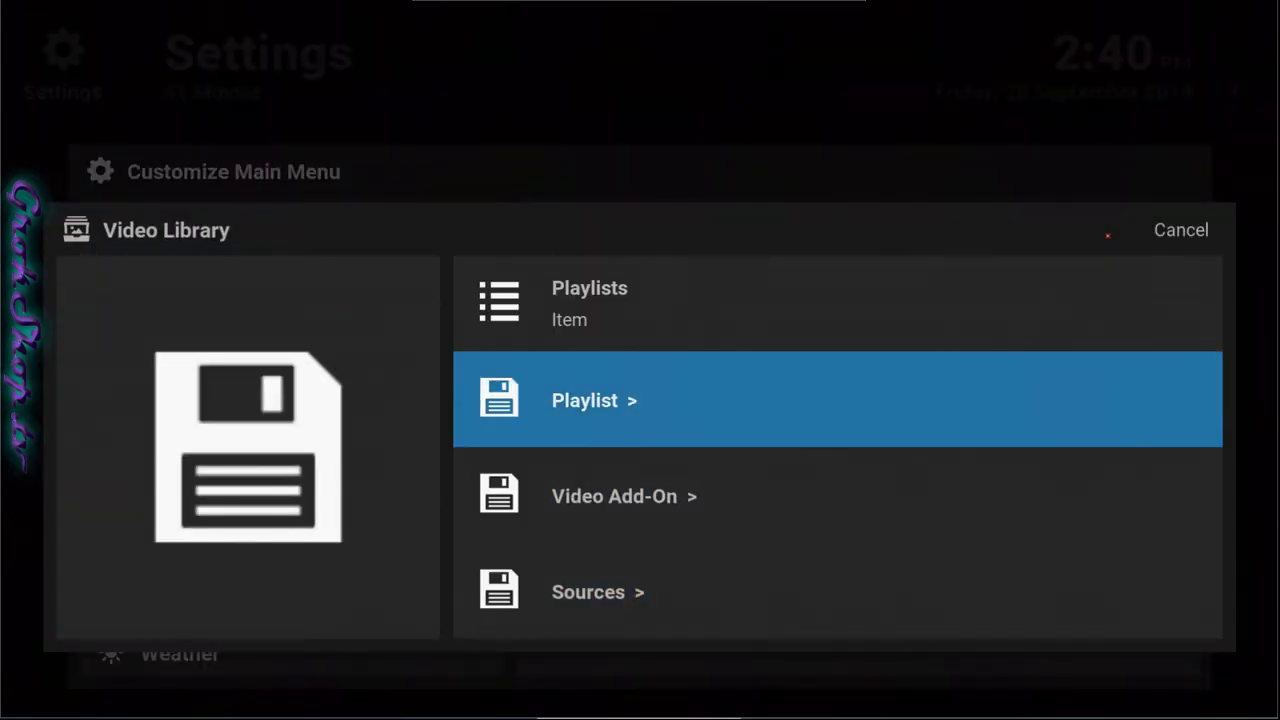
key(Return)
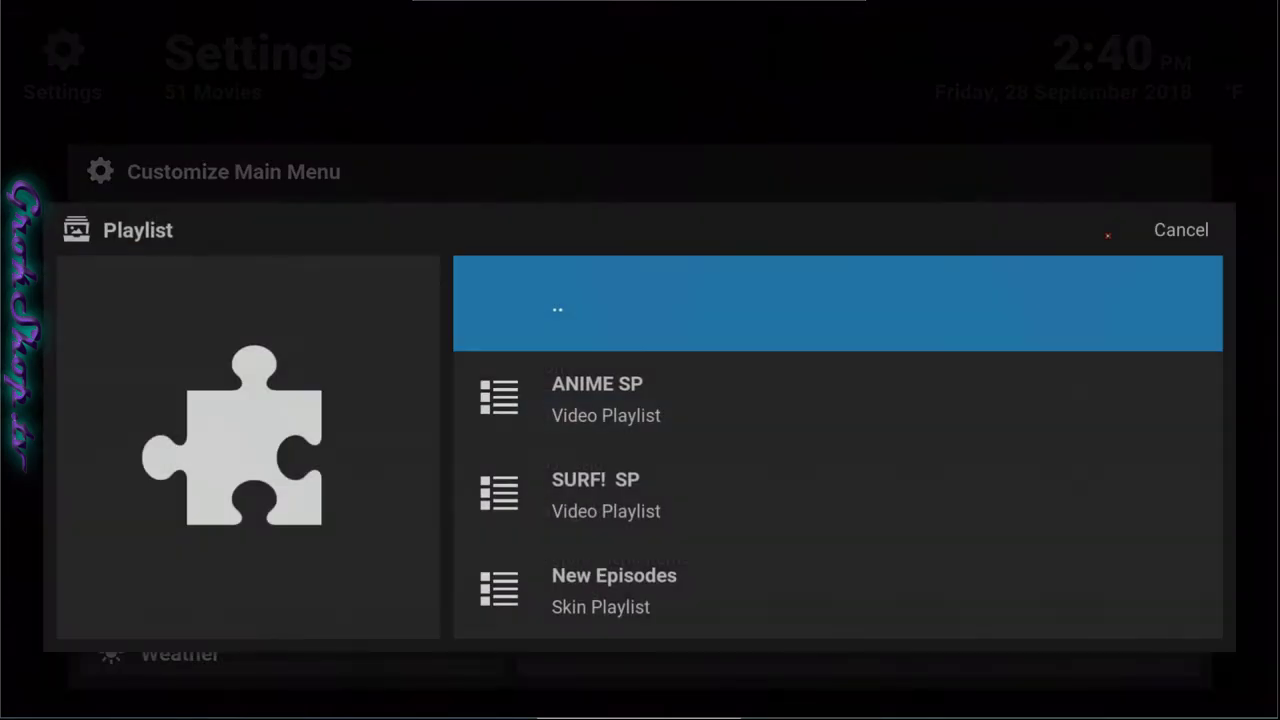
key(Down)
key(Return)
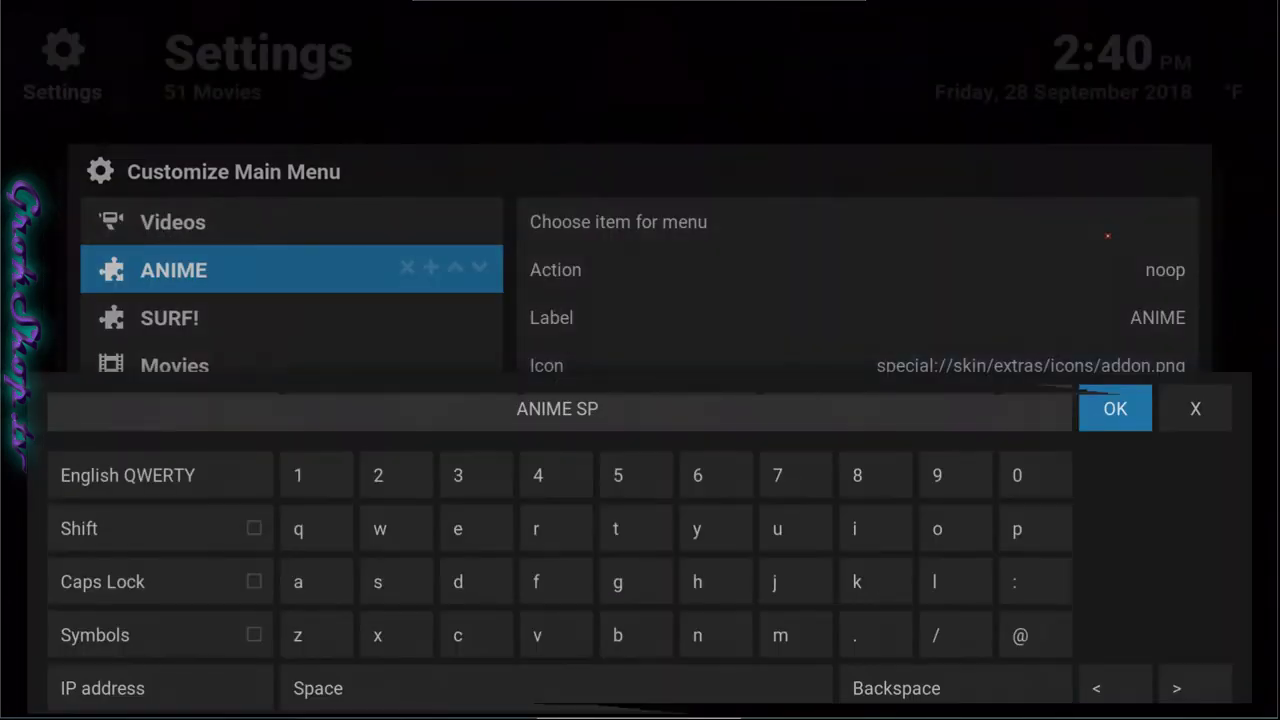
key(Return)
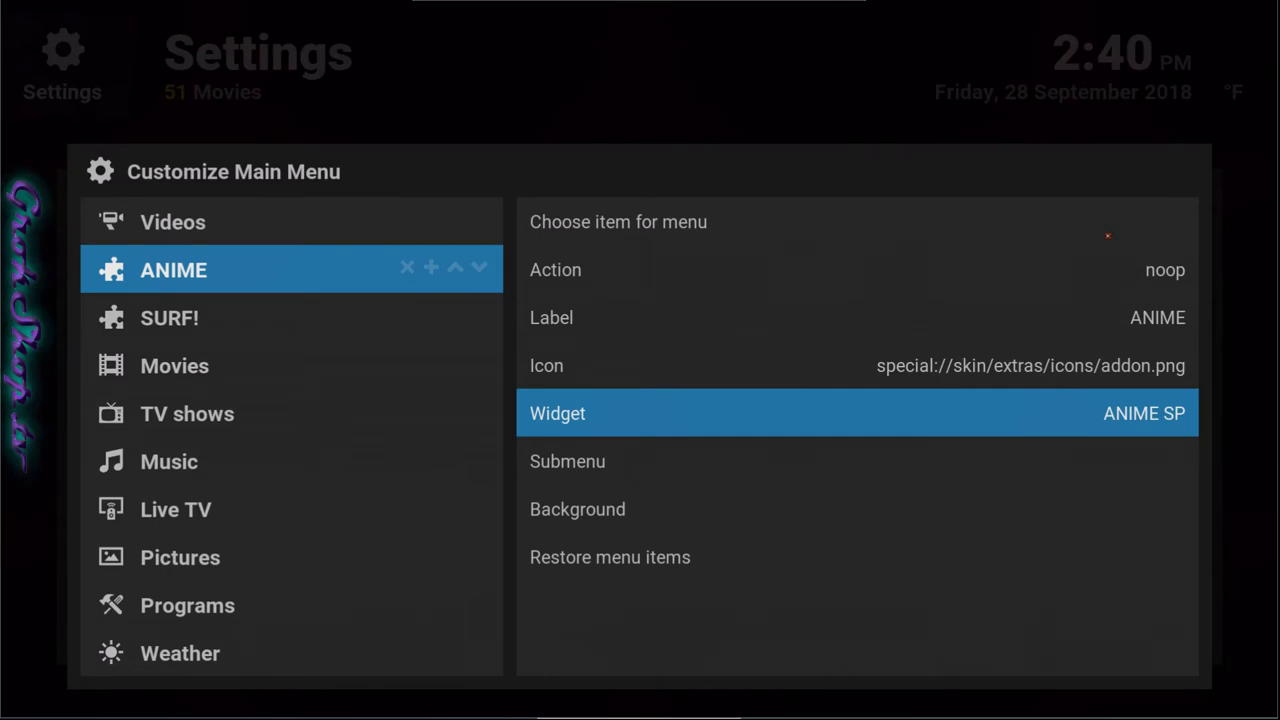
Open the widget selection for the SURF! main menu item.
key(Left)
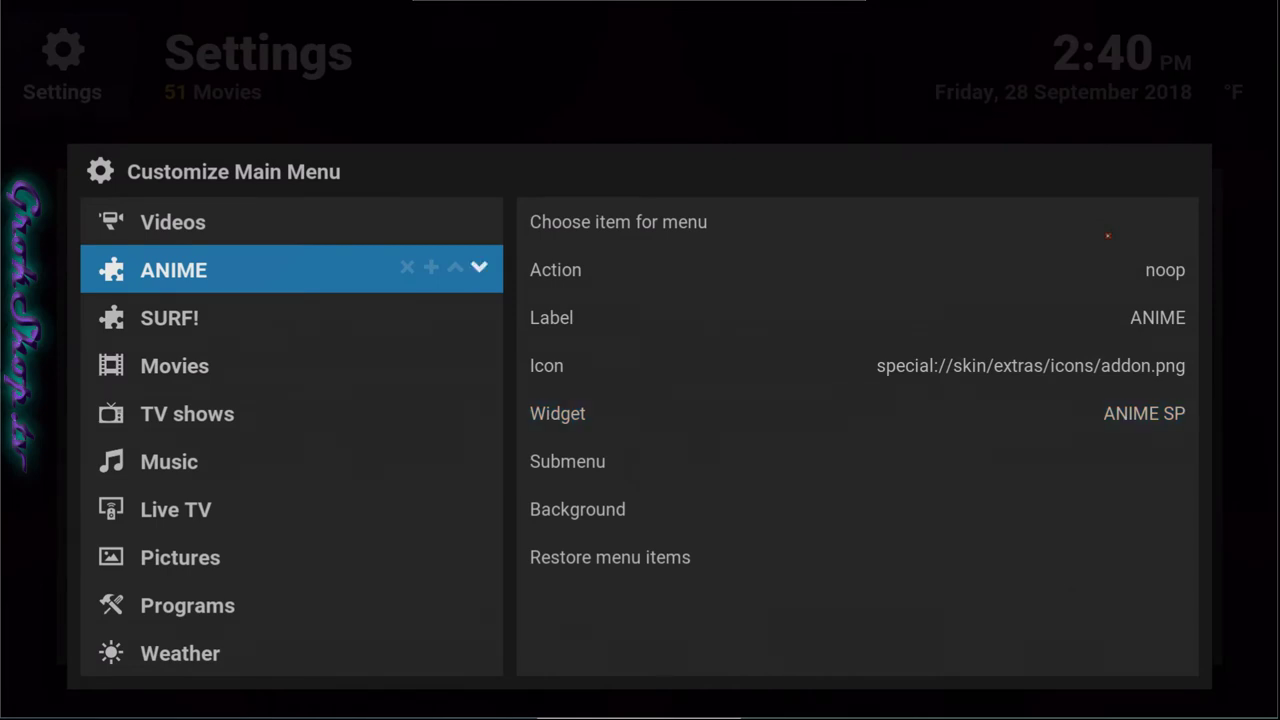
key(Down)
key(Right)
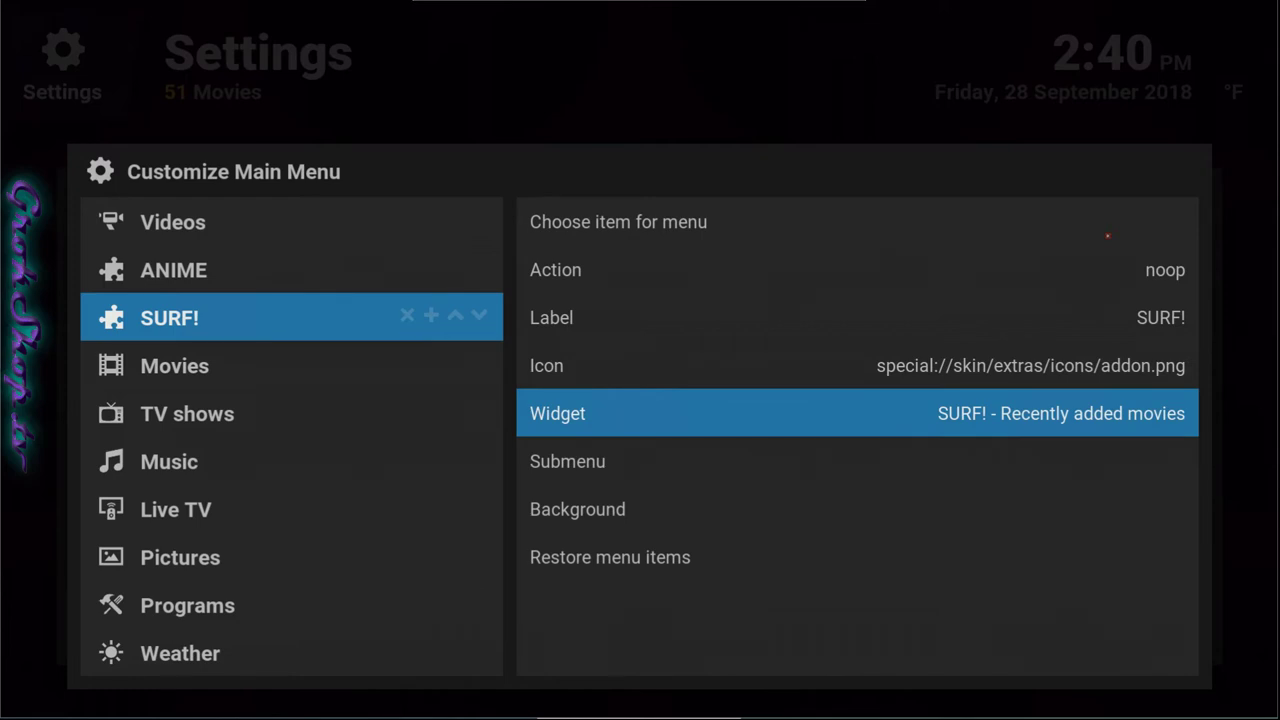
key(Return)
Look through the available widget sources for the SURF! item, from the default widgets to the custom item.
key(Down)
key(Down)
key(Down)
key(Down)
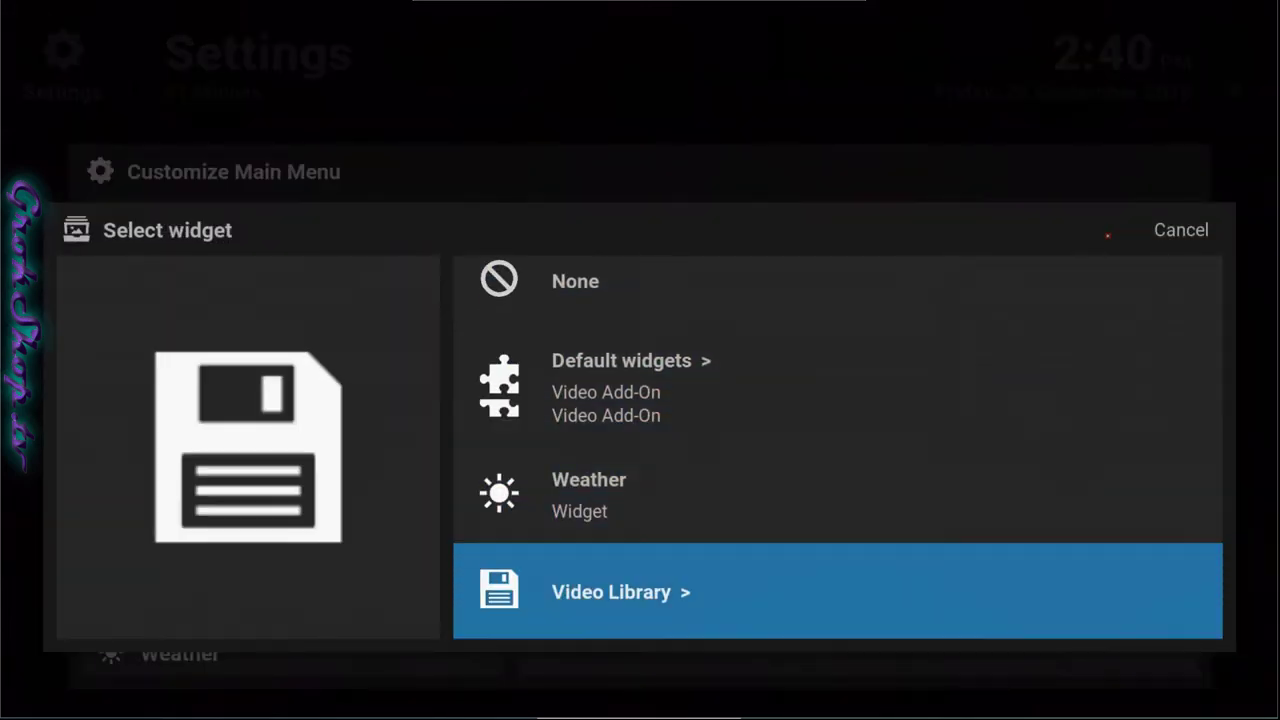
key(Down)
key(Down)
key(Down)
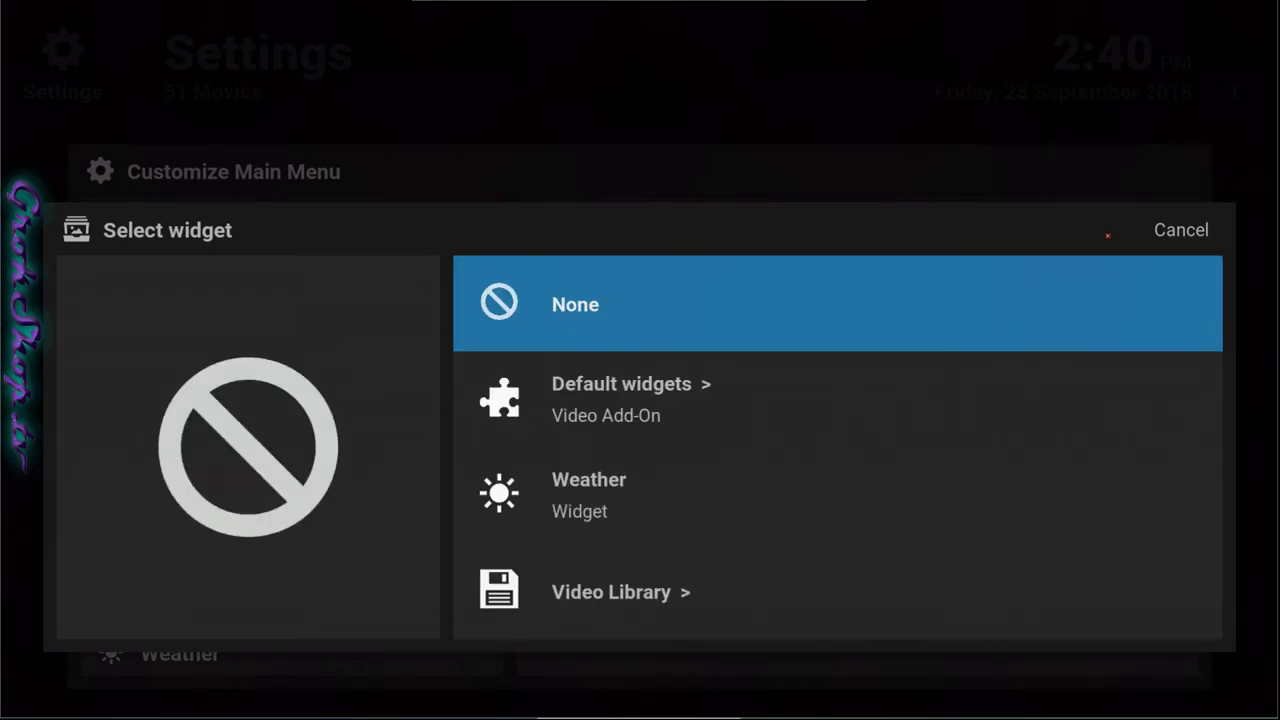
key(Up)
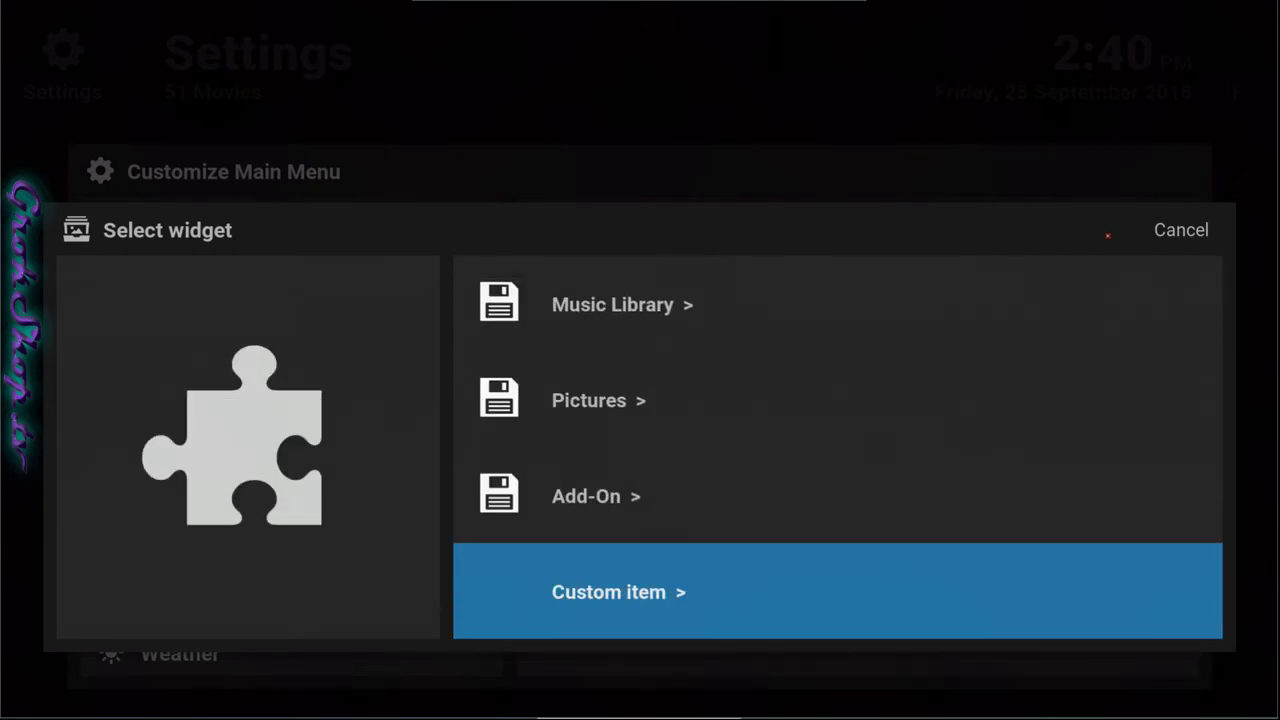
key(Up)
key(Up)
key(Up)
key(Up)
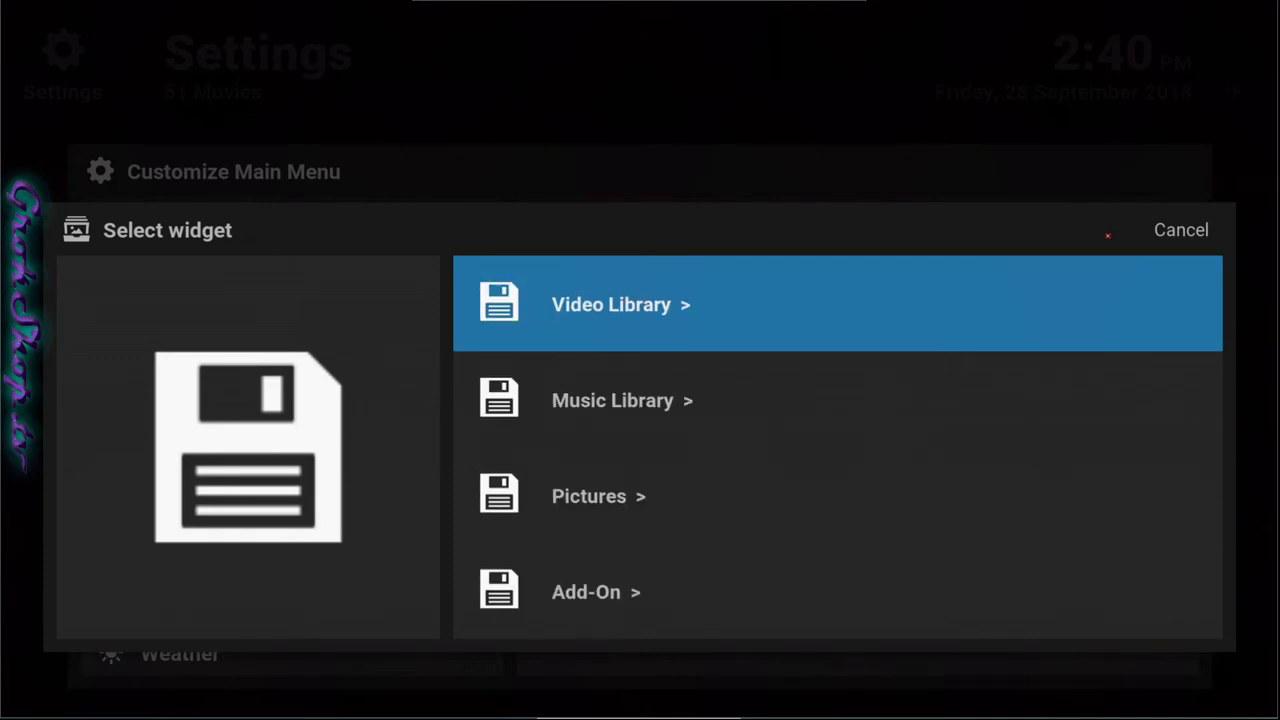
Set the SURF! item's widget to the SURF! SP video playlist from the Video Library, keeping its suggested name.
key(Return)
key(Down)
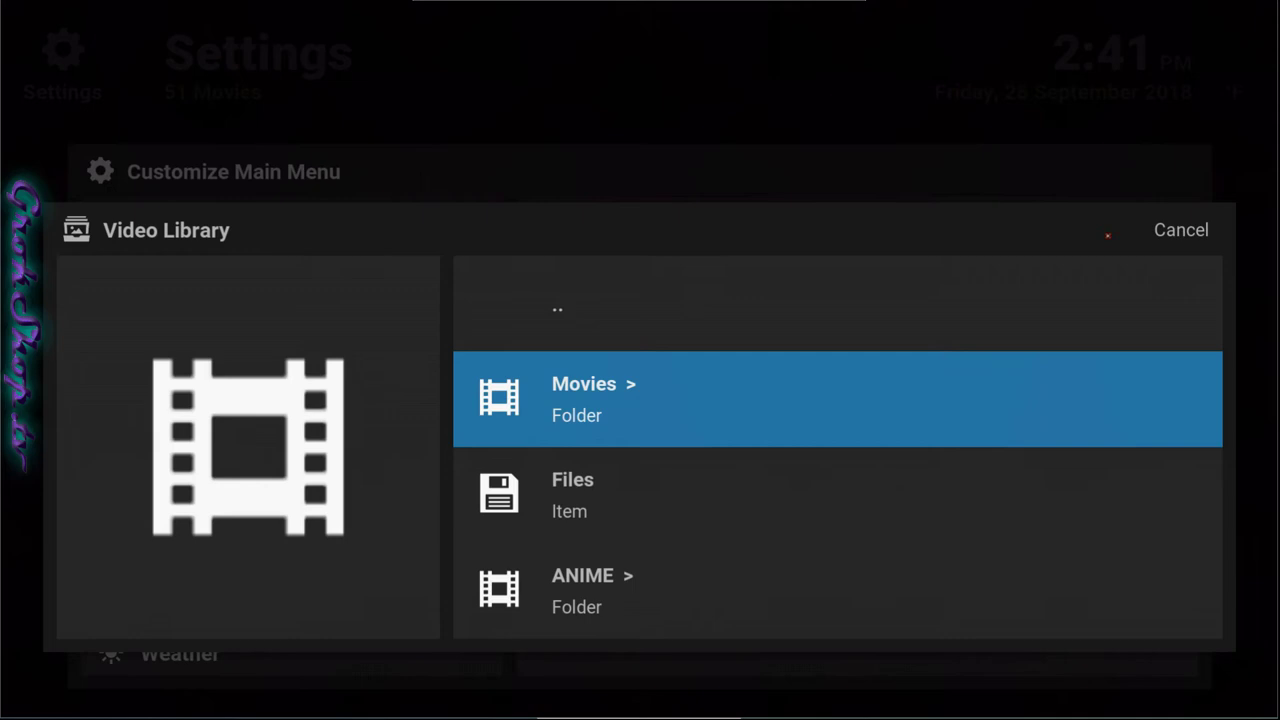
key(Up)
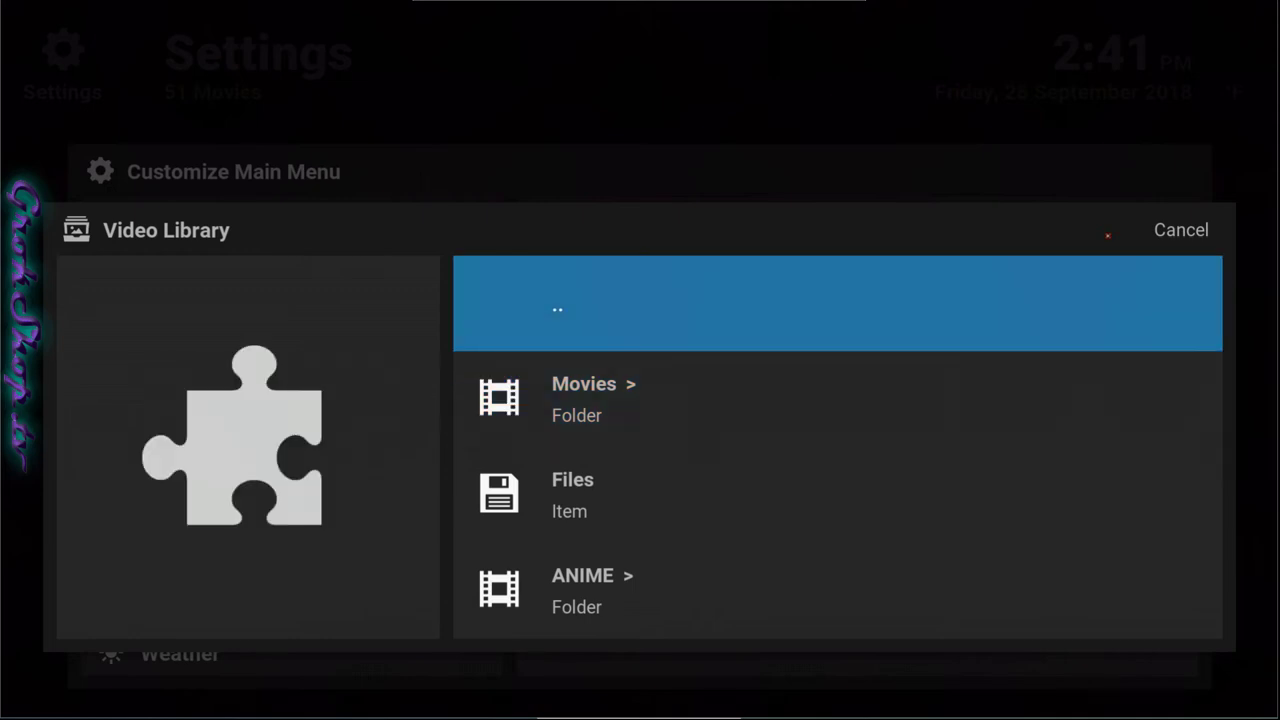
key(Up)
key(Up)
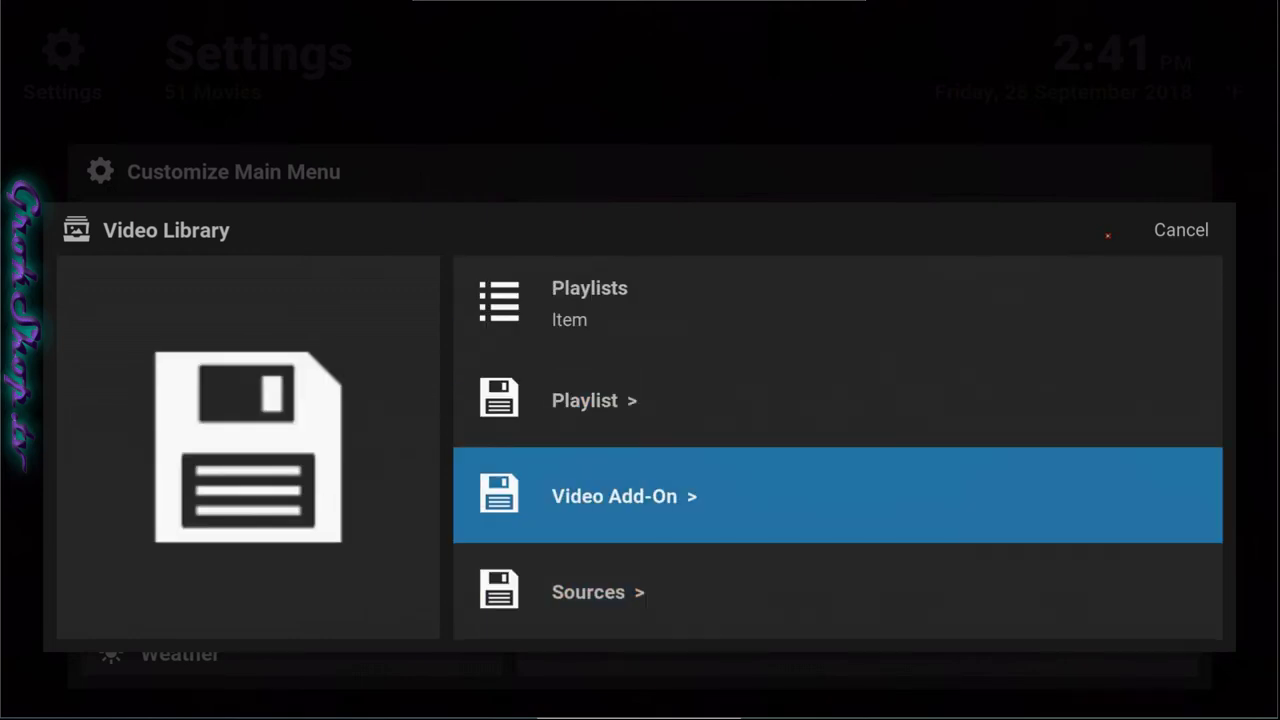
key(Up)
key(Up)
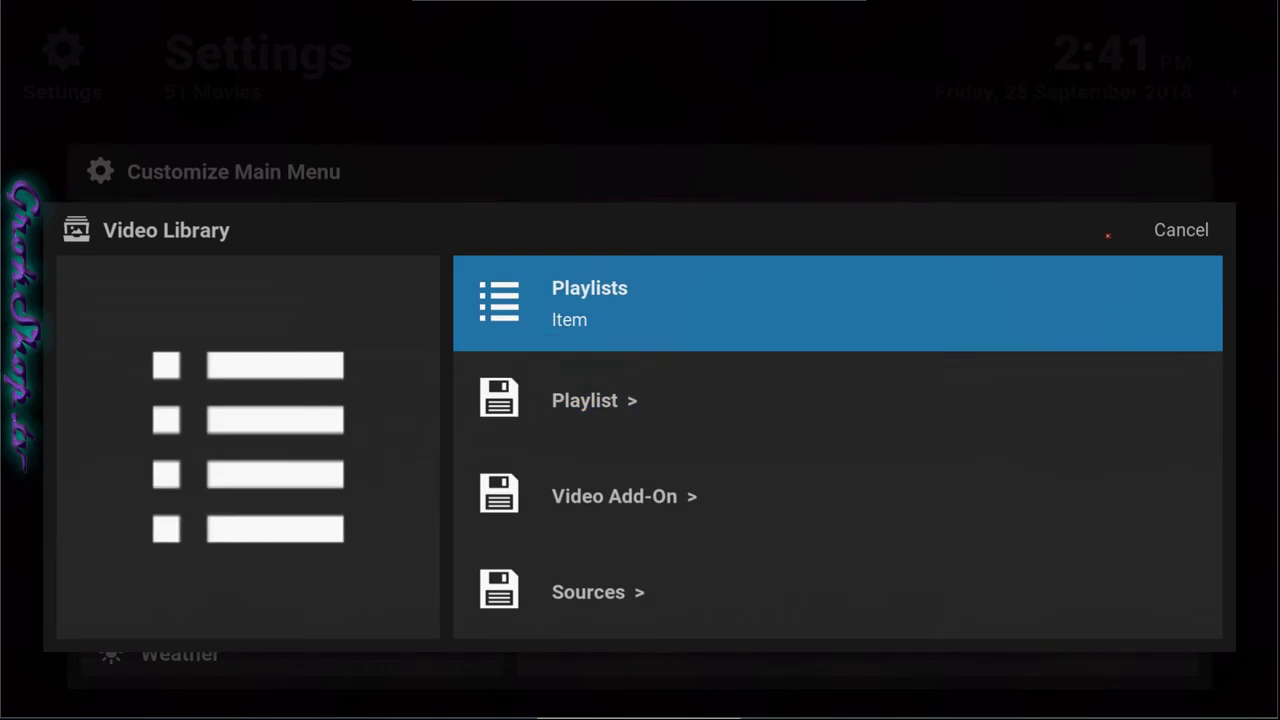
key(Up)
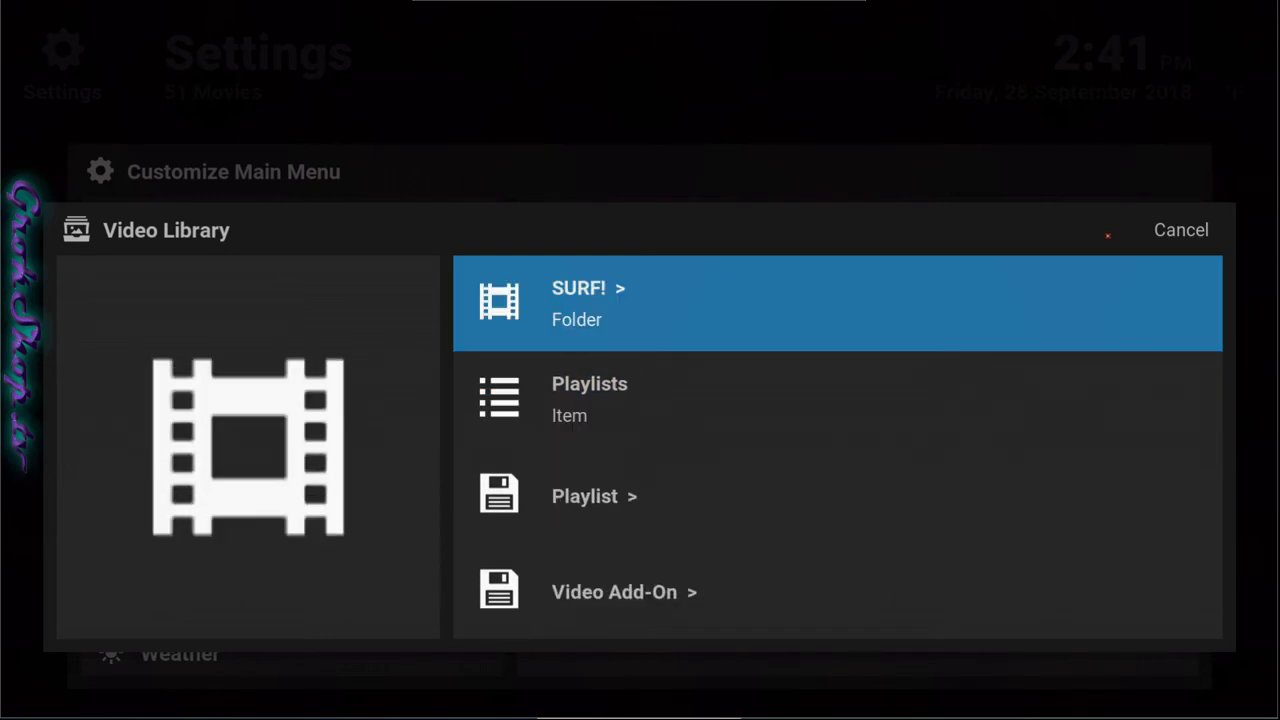
key(Down)
key(Down)
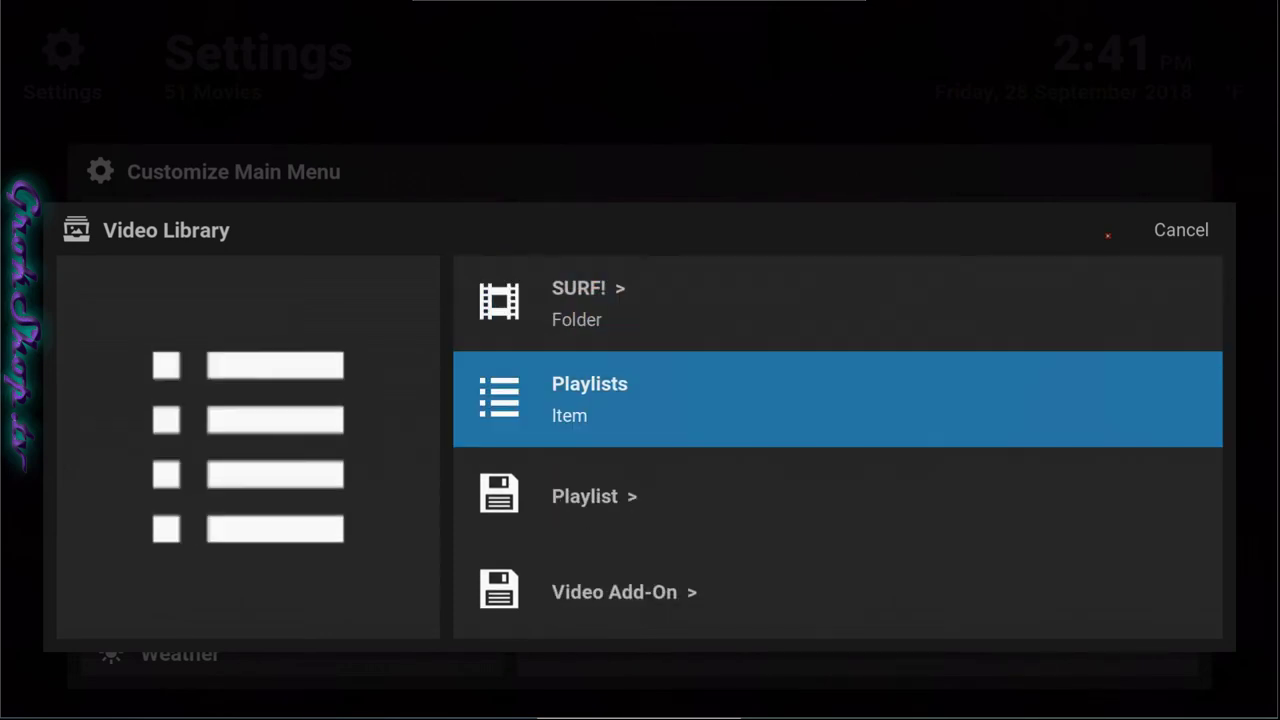
key(Return)
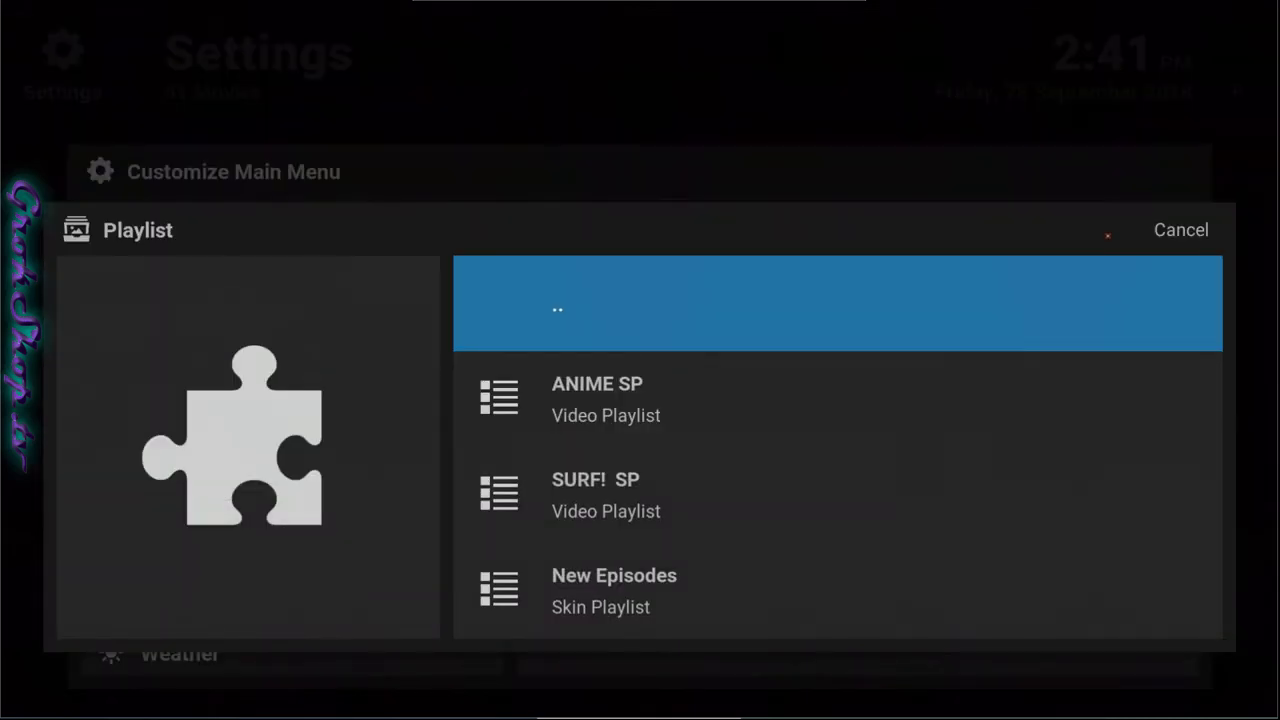
key(Down)
key(Down)
key(Return)
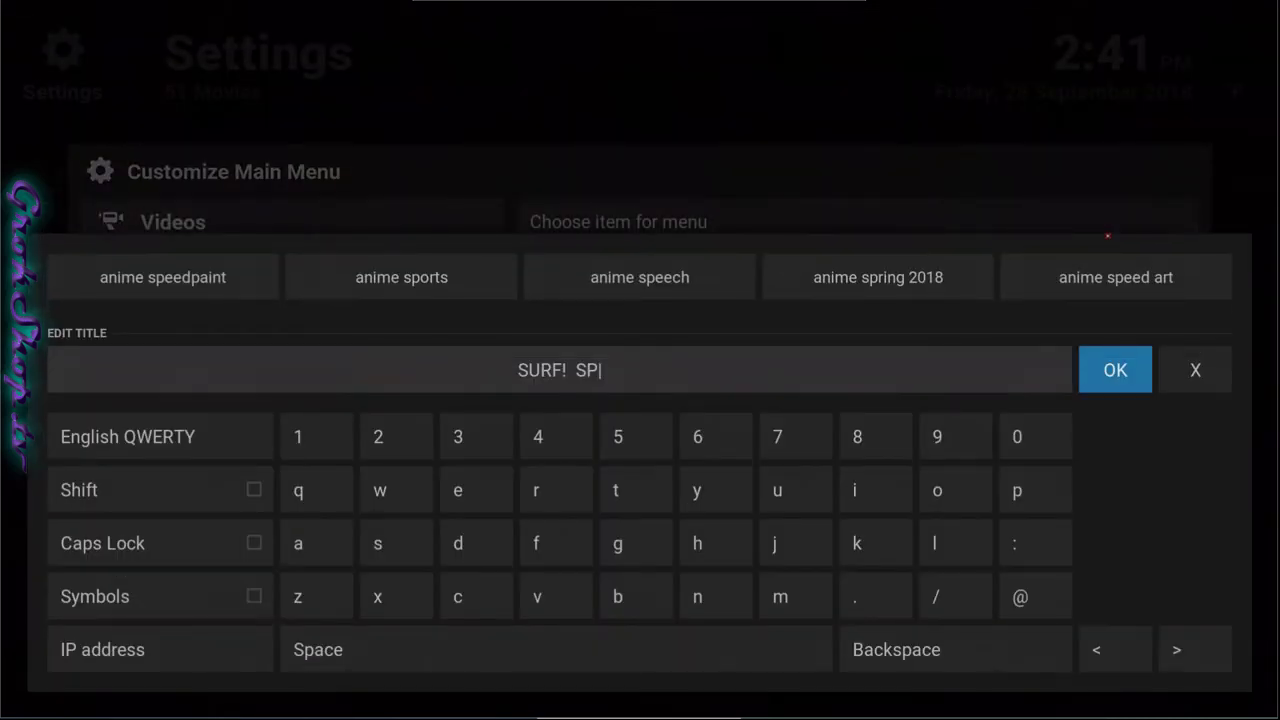
key(Return)
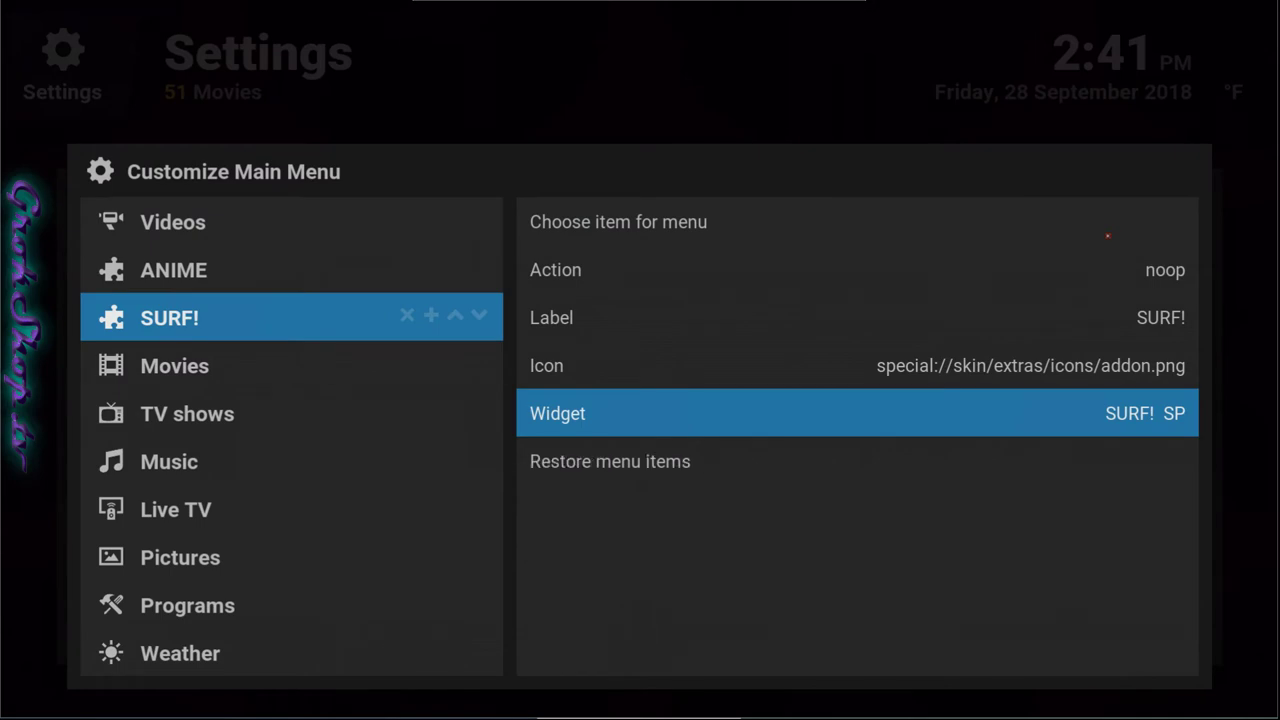
Leave the main menu customization and go to the SURF! item on the home screen.
key(Escape)
key(Escape)
key(Escape)
key(Left)
key(Left)
key(Left)
key(Left)
key(Left)
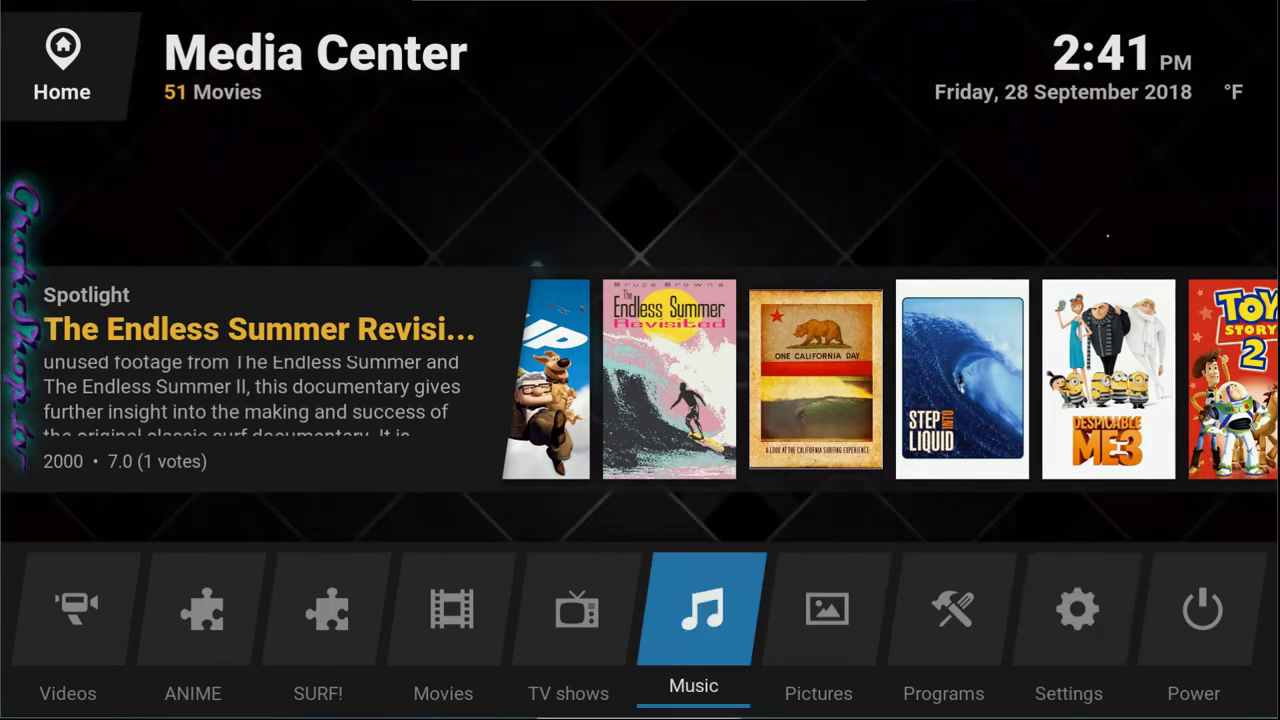
key(Left)
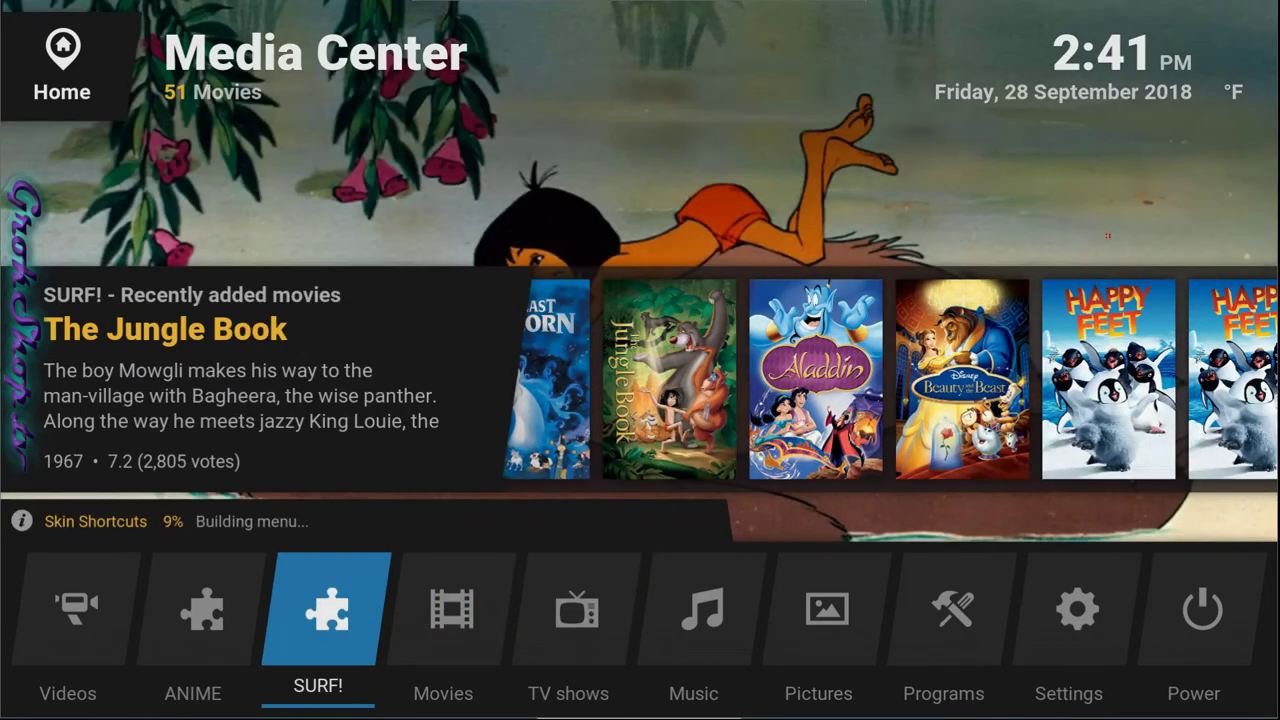
key(Left)
key(Right)
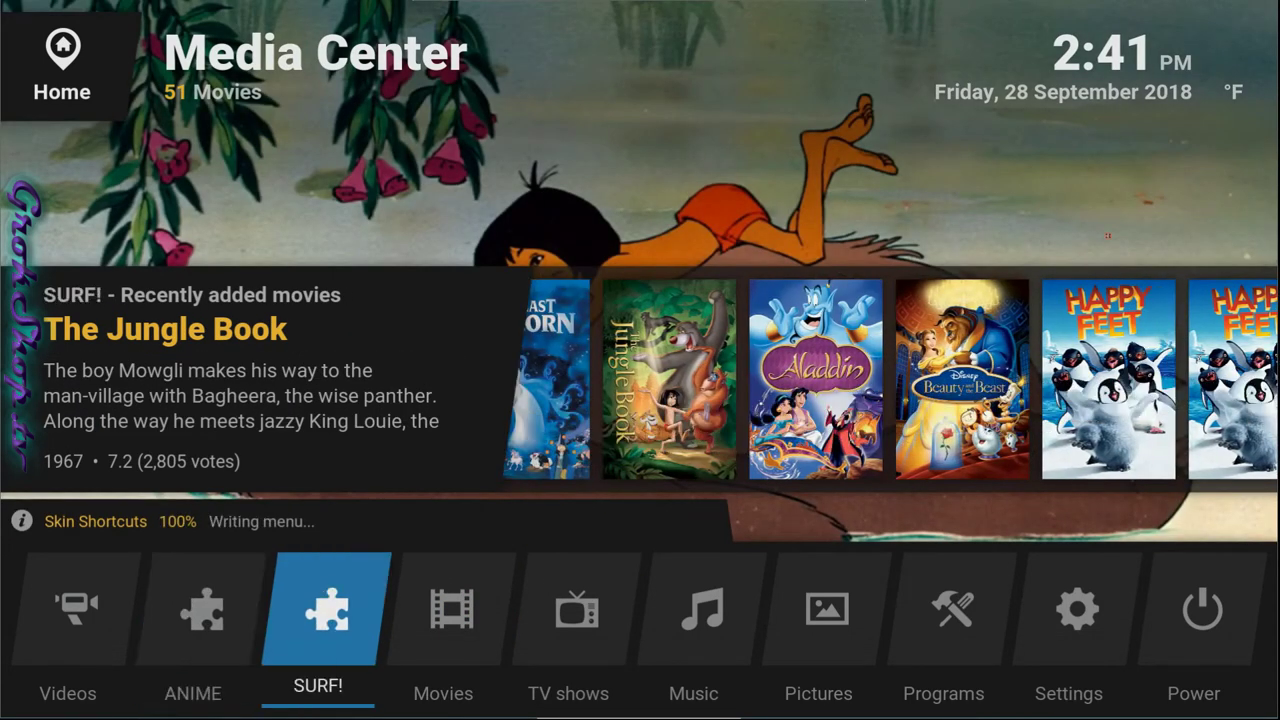
View the SURF! item's playlist widget on the rebuilt home menu.
key(Left)
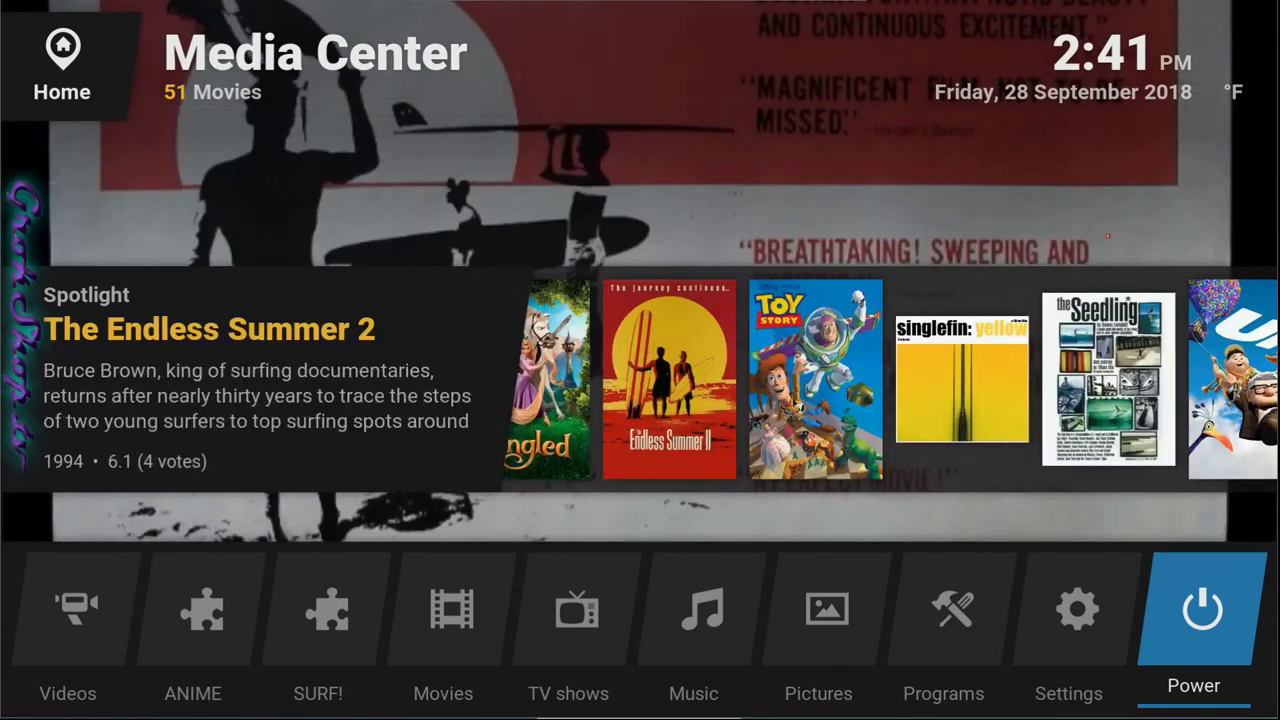
key(Right)
key(Right)
key(Right)
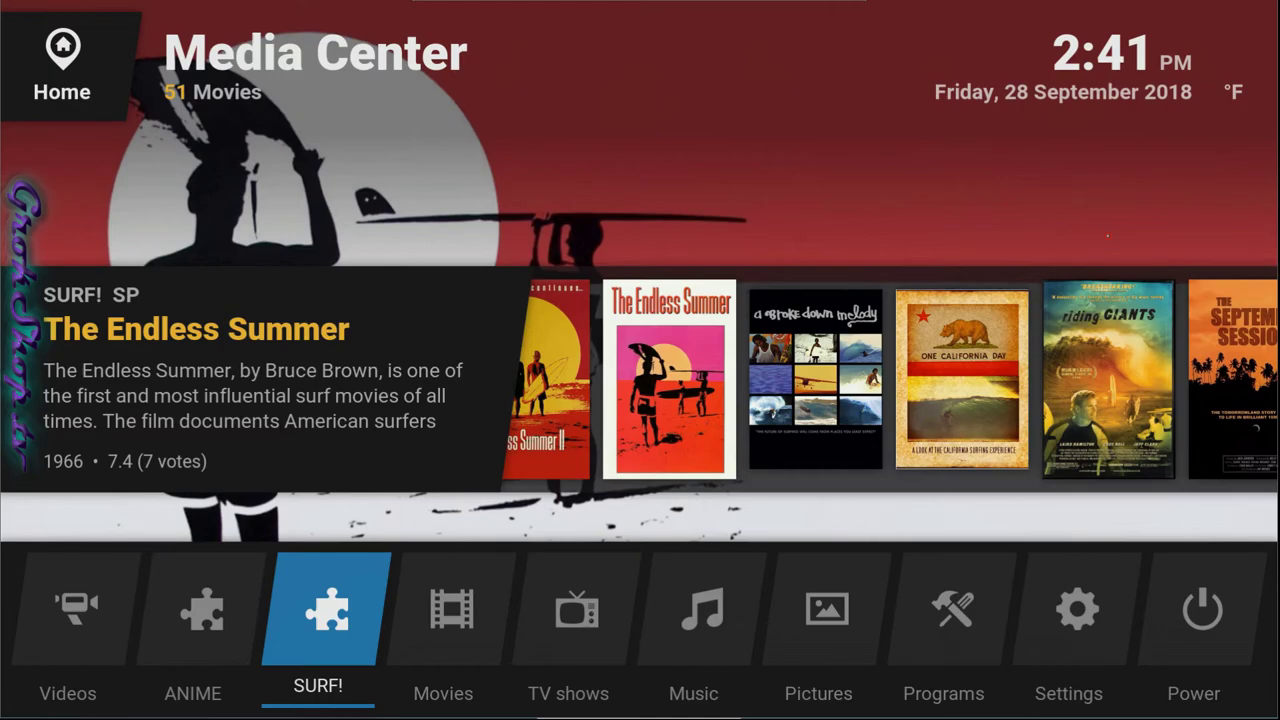
key(Up)
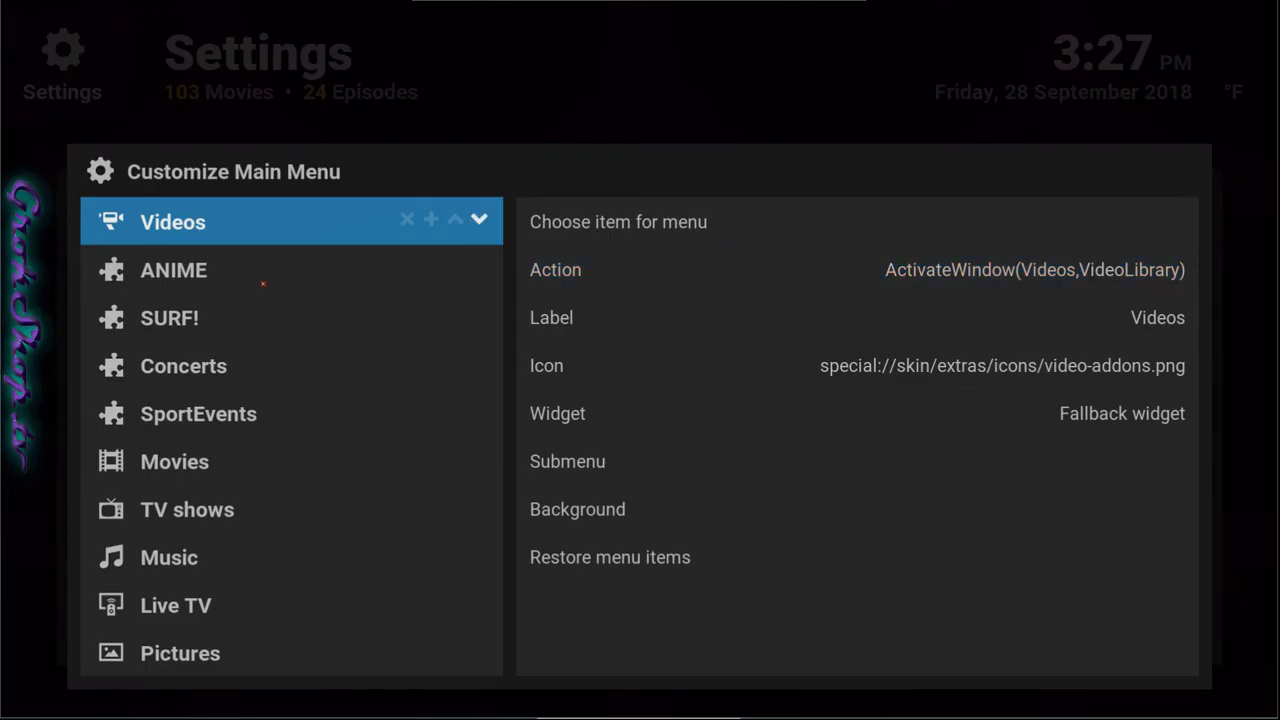
Set the ANIME menu item's action to display the ANIME SP video playlist from the Video Library.
key(Down)
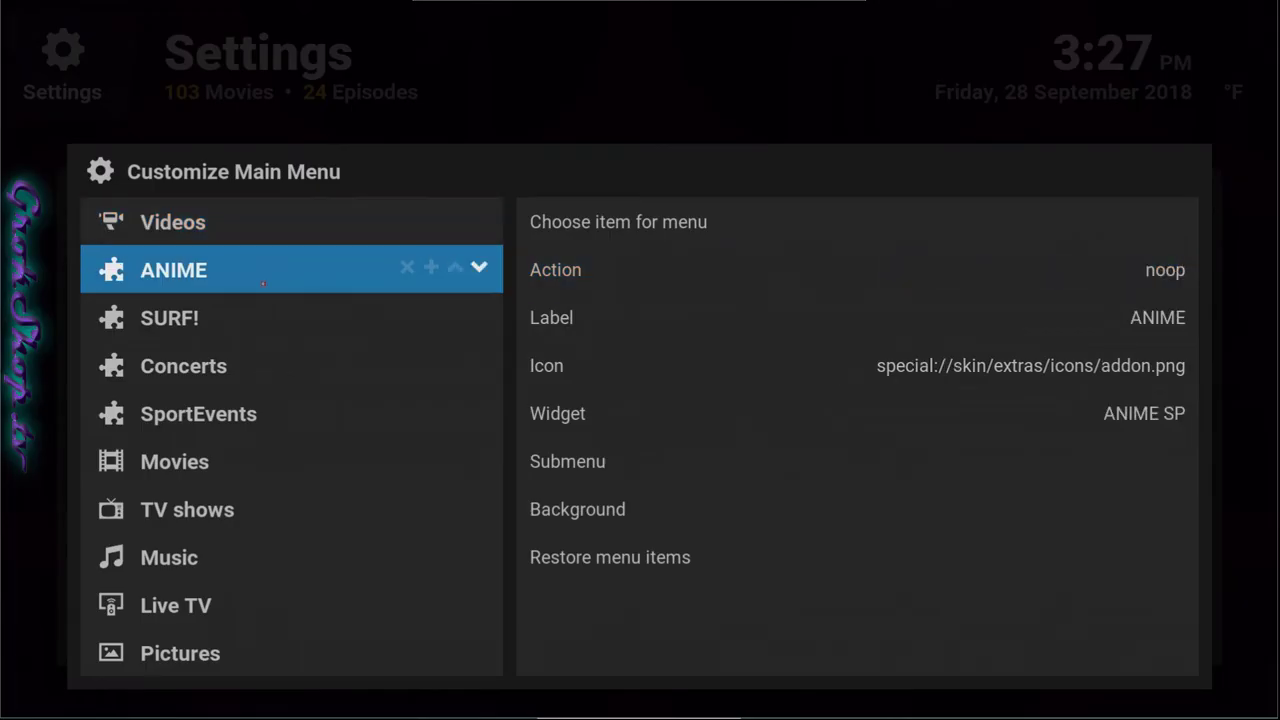
key(Right)
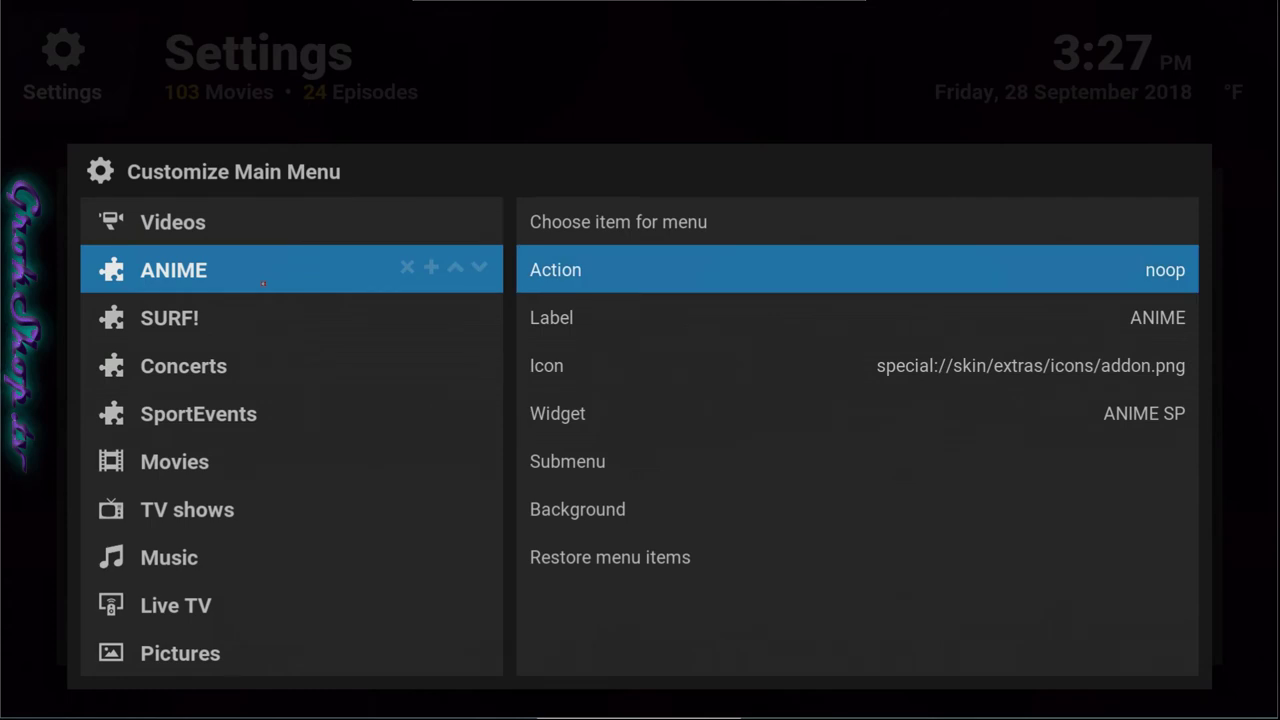
key(Return)
key(Down)
key(Down)
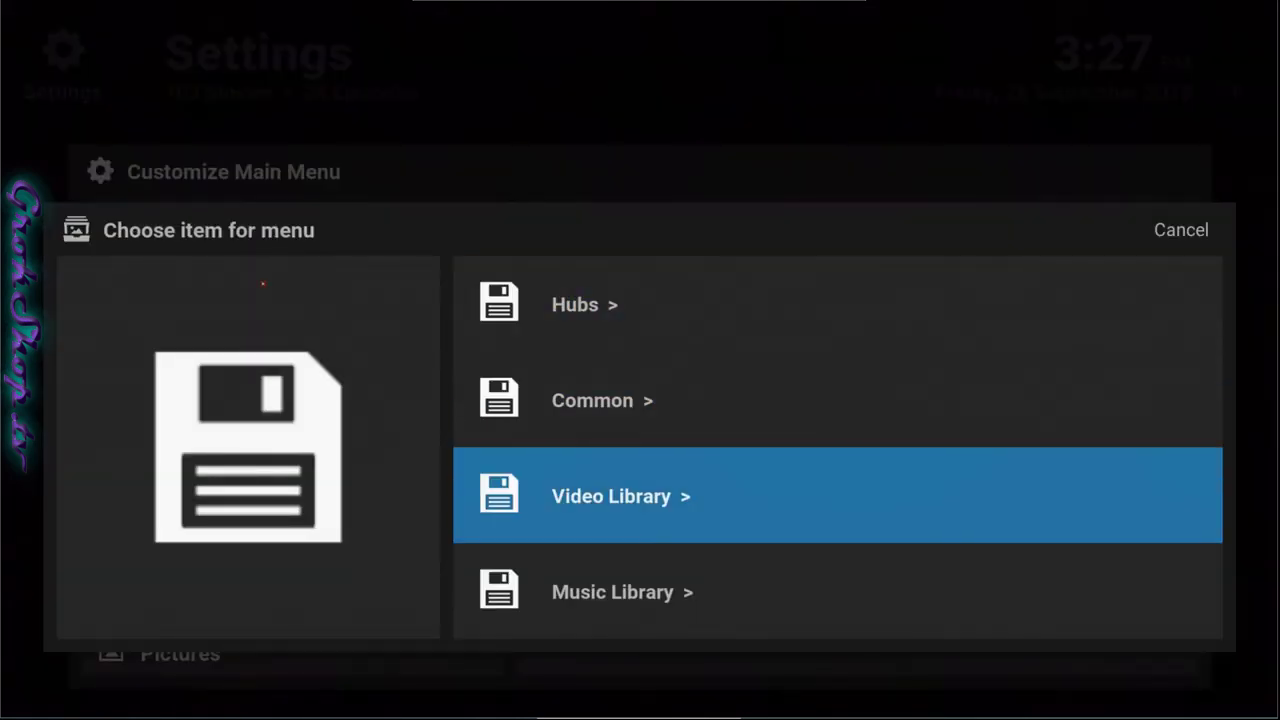
key(Return)
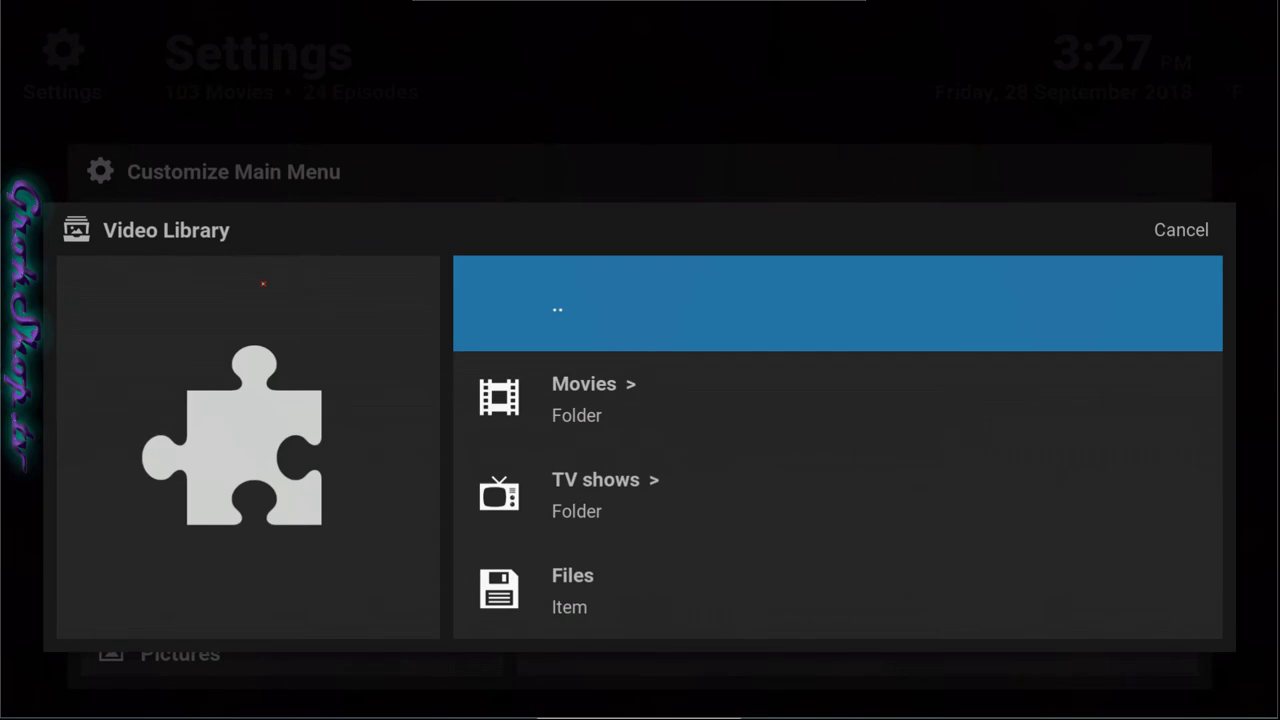
key(Up)
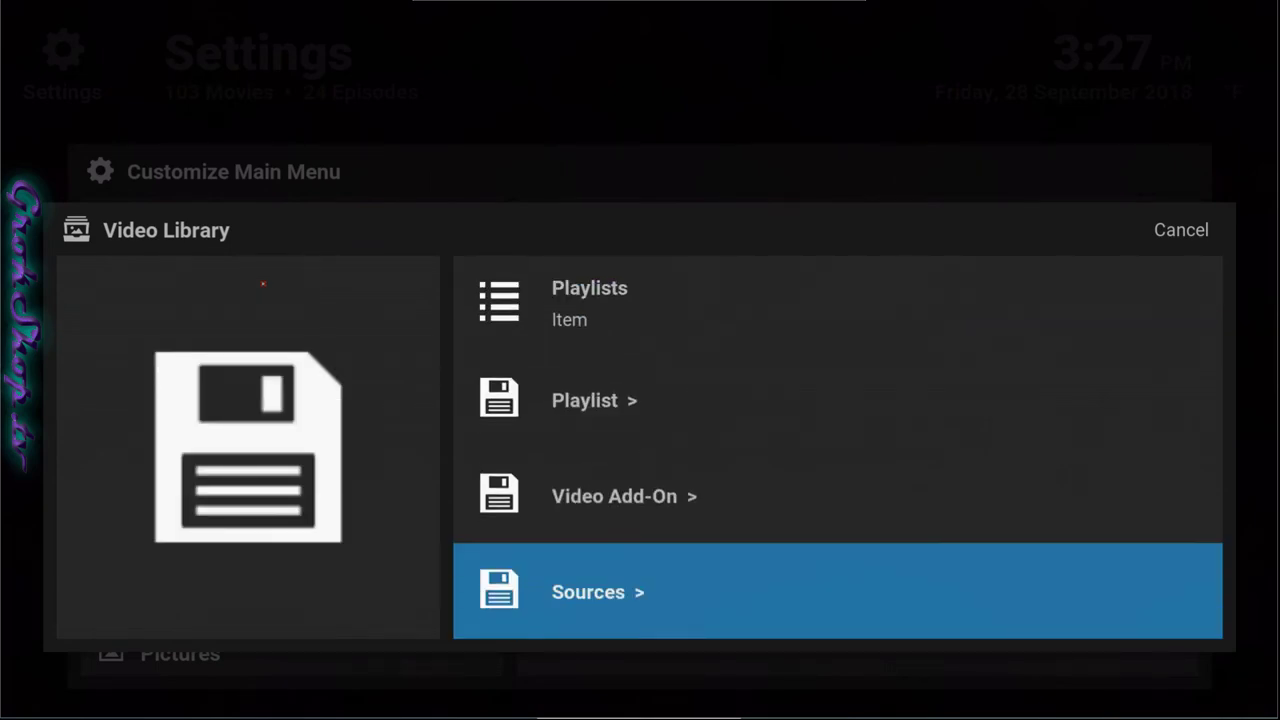
key(Up)
key(Up)
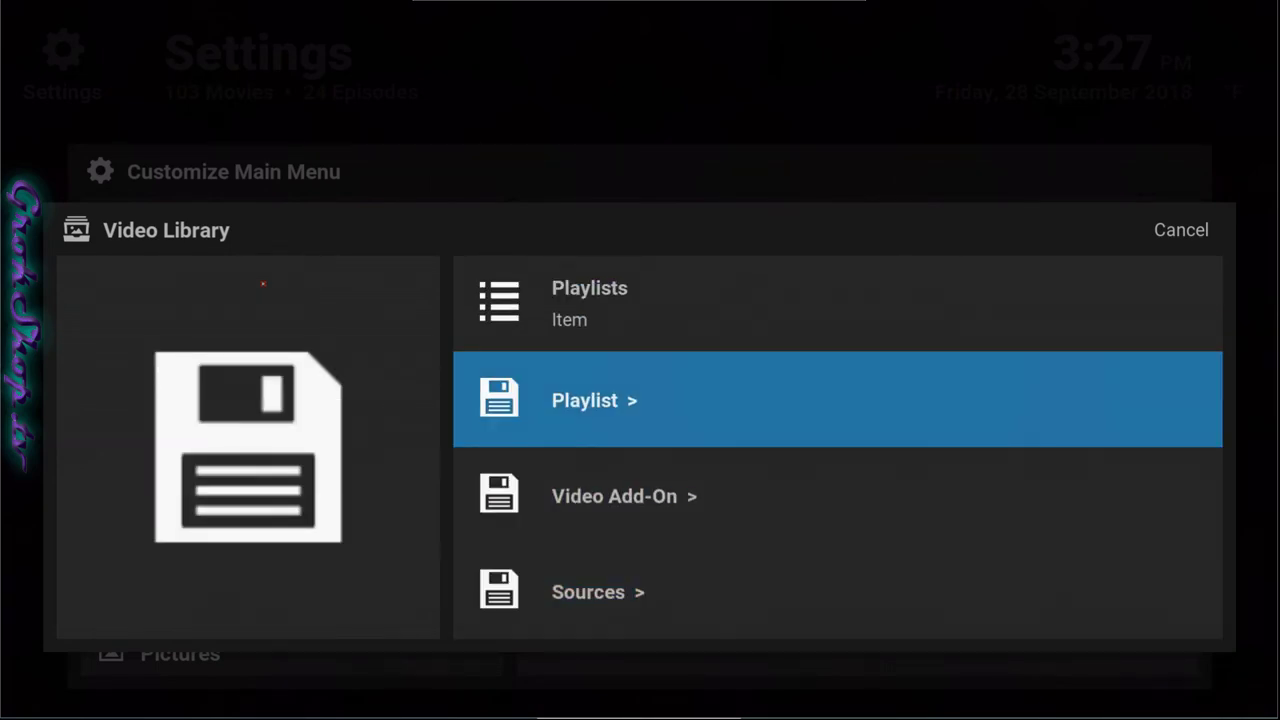
key(Return)
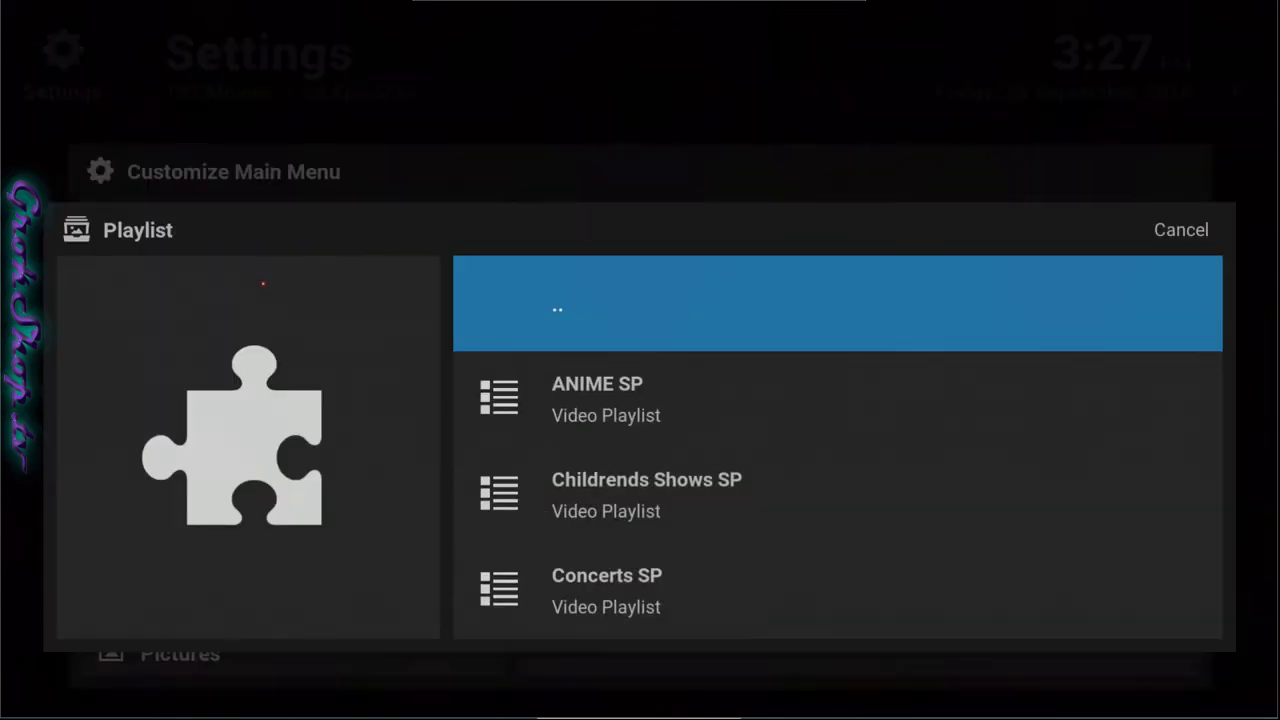
key(Down)
key(Return)
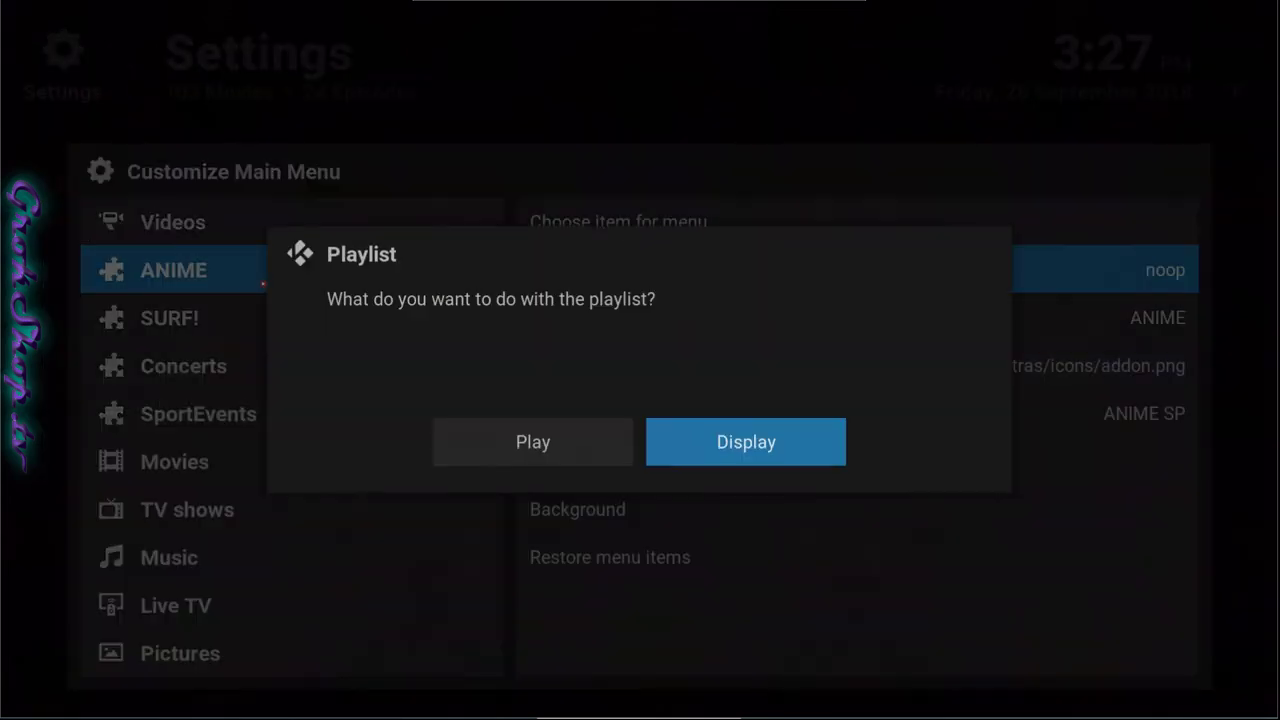
key(Return)
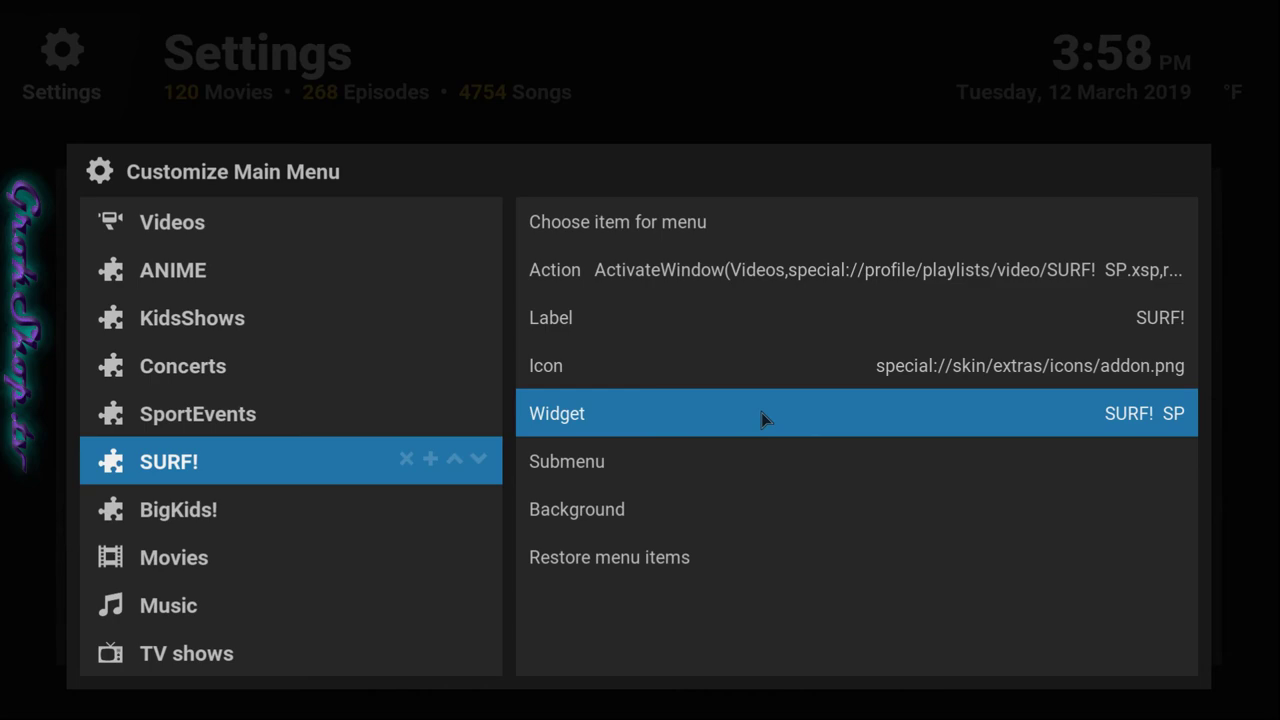
Close the main menu customization and move into the SURF! item's playlist widget on the home screen.
key(Escape)
key(Escape)
key(Escape)
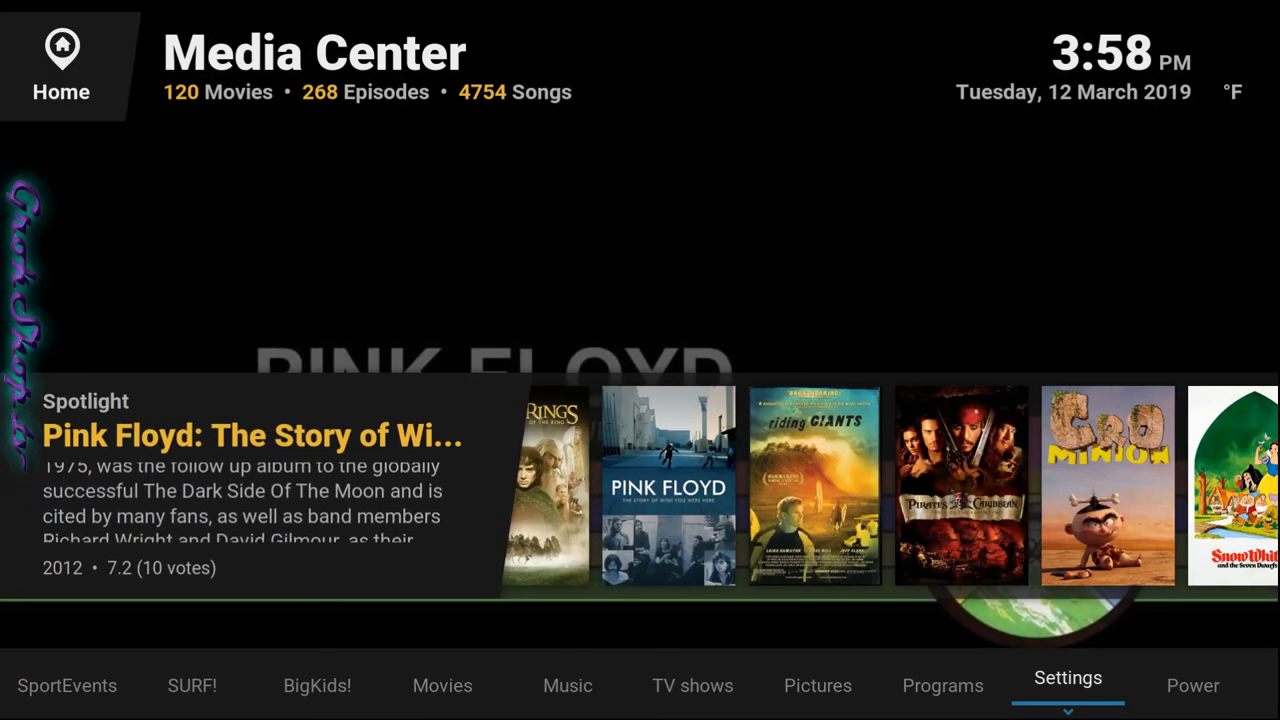
key(Left)
key(Left)
key(Left)
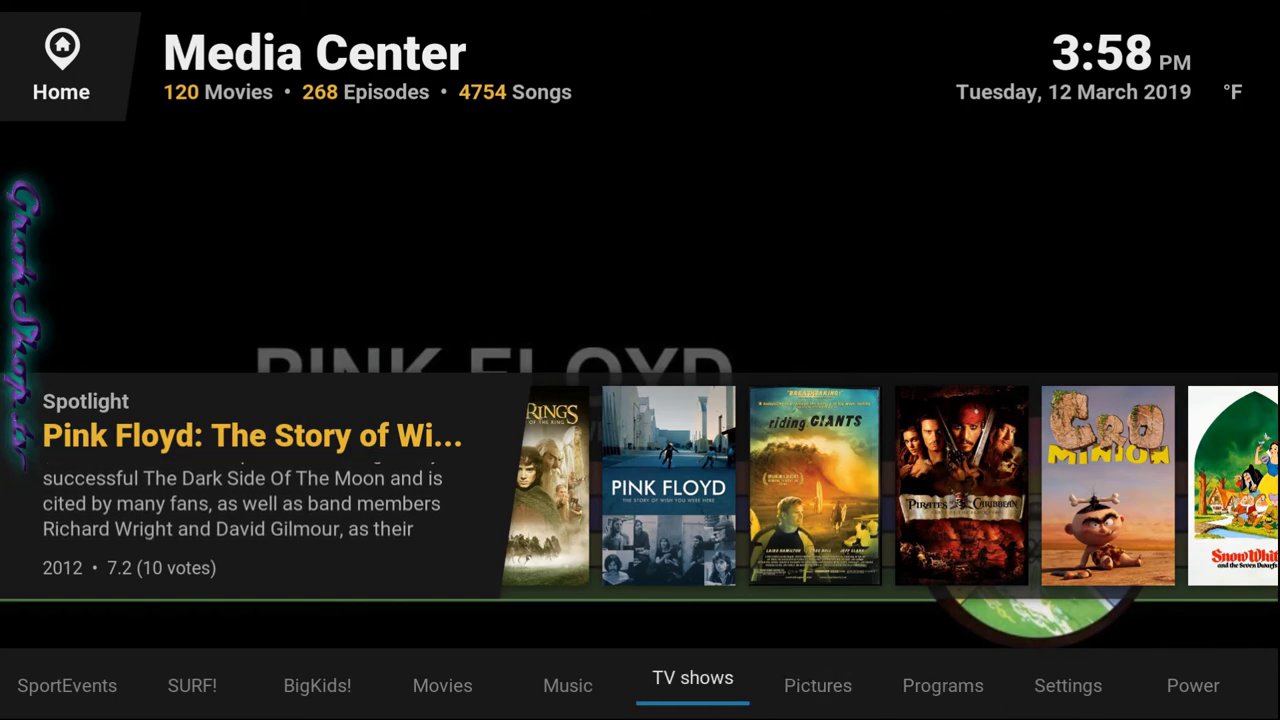
key(Left)
key(Left)
key(Left)
key(Left)
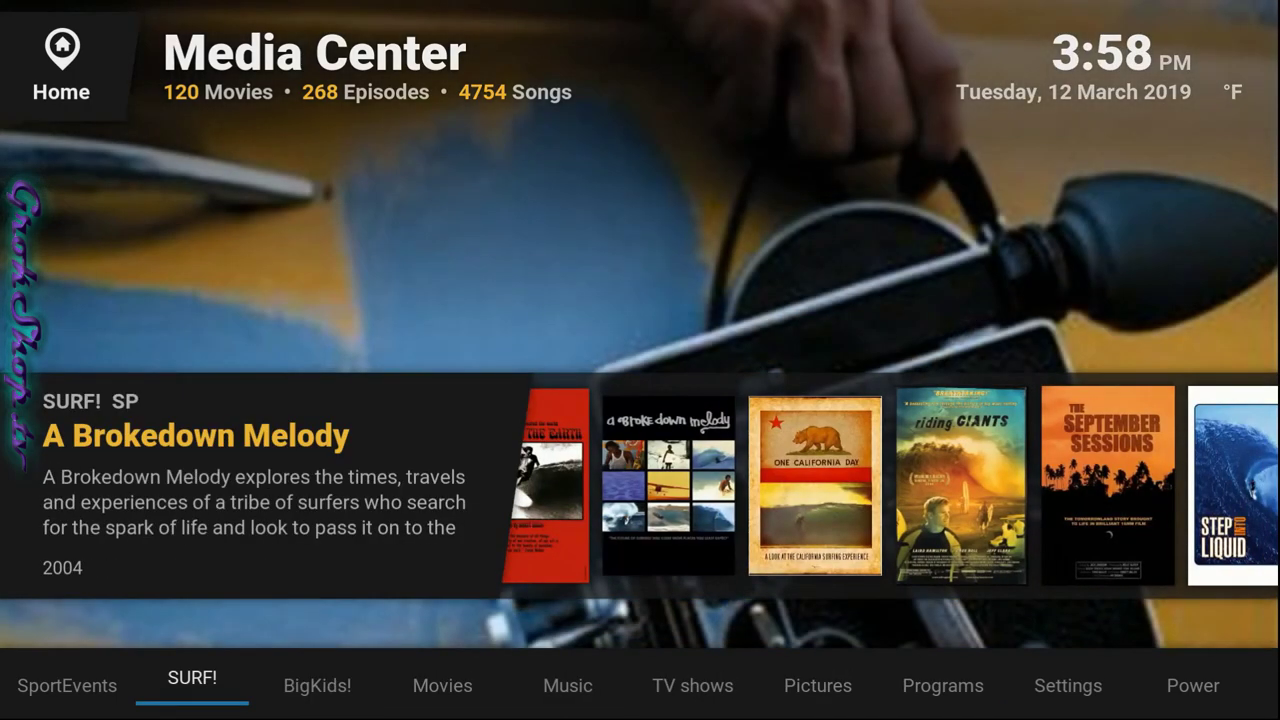
key(Up)
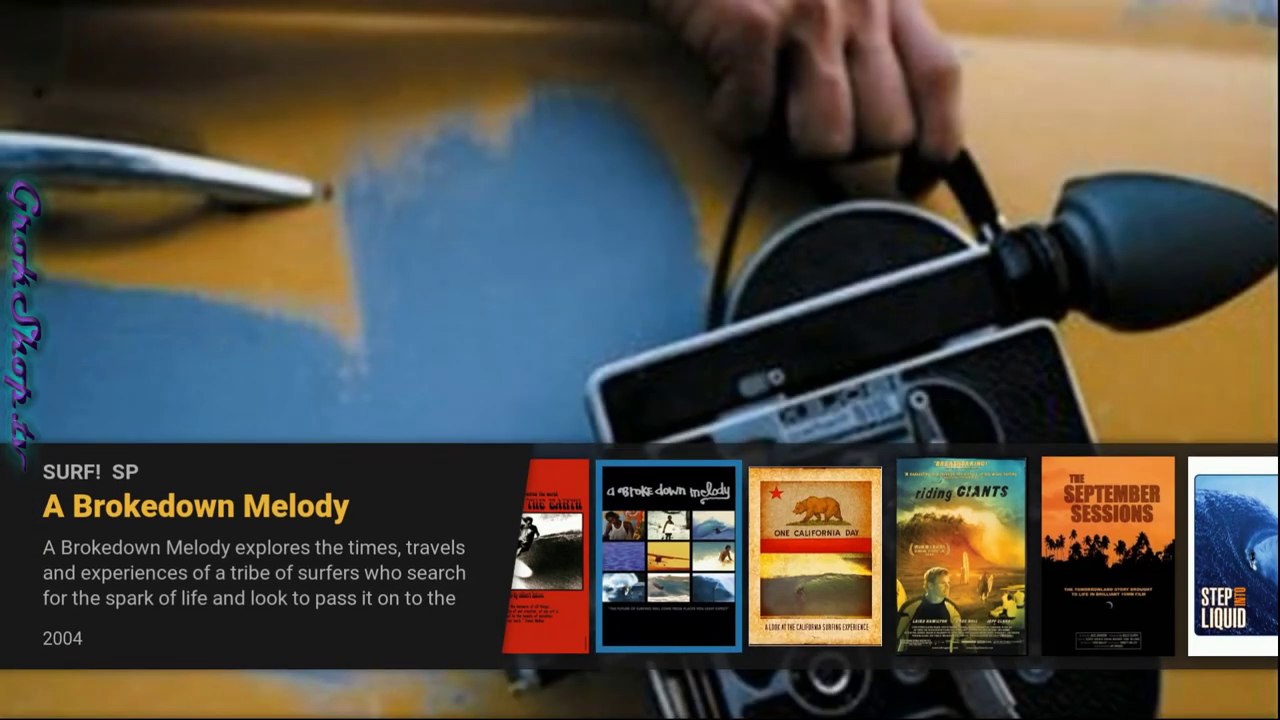